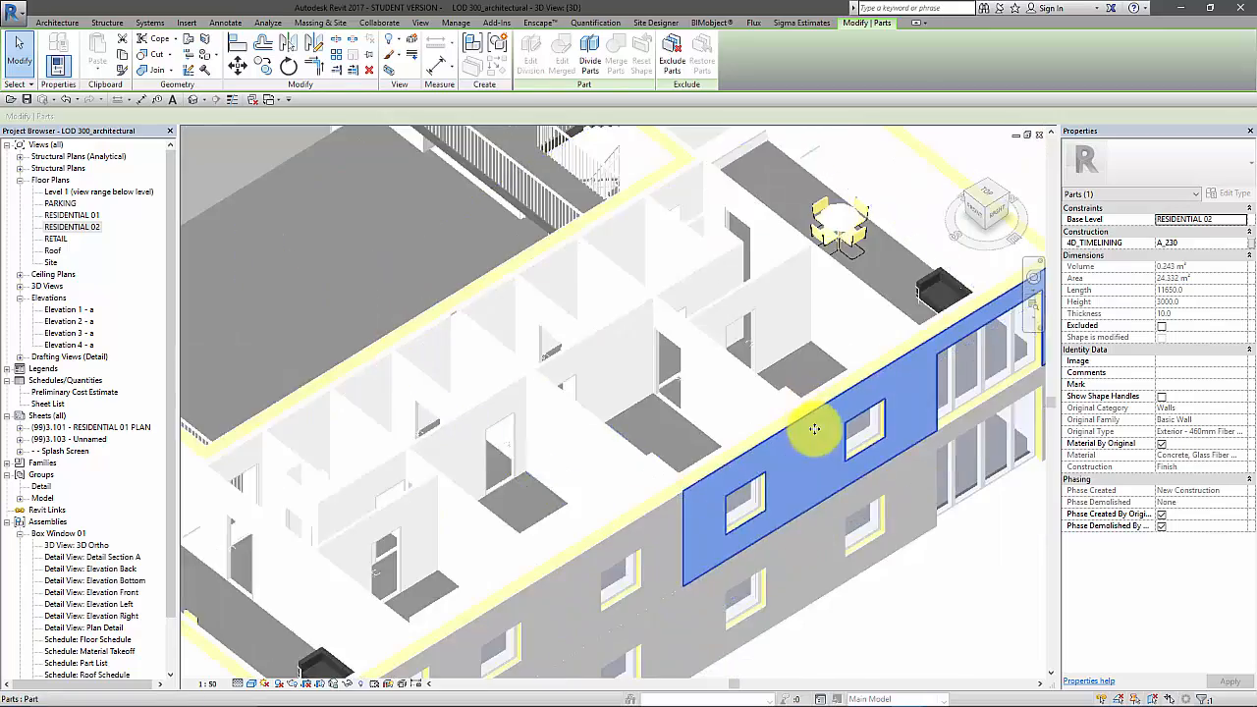
- Check the 4D_TIMELINING value of the exterior cladding part on the RESIDENTIAL 01 level, then clear the selection
click(894, 557)
middle_drag(893, 560, 847, 506)
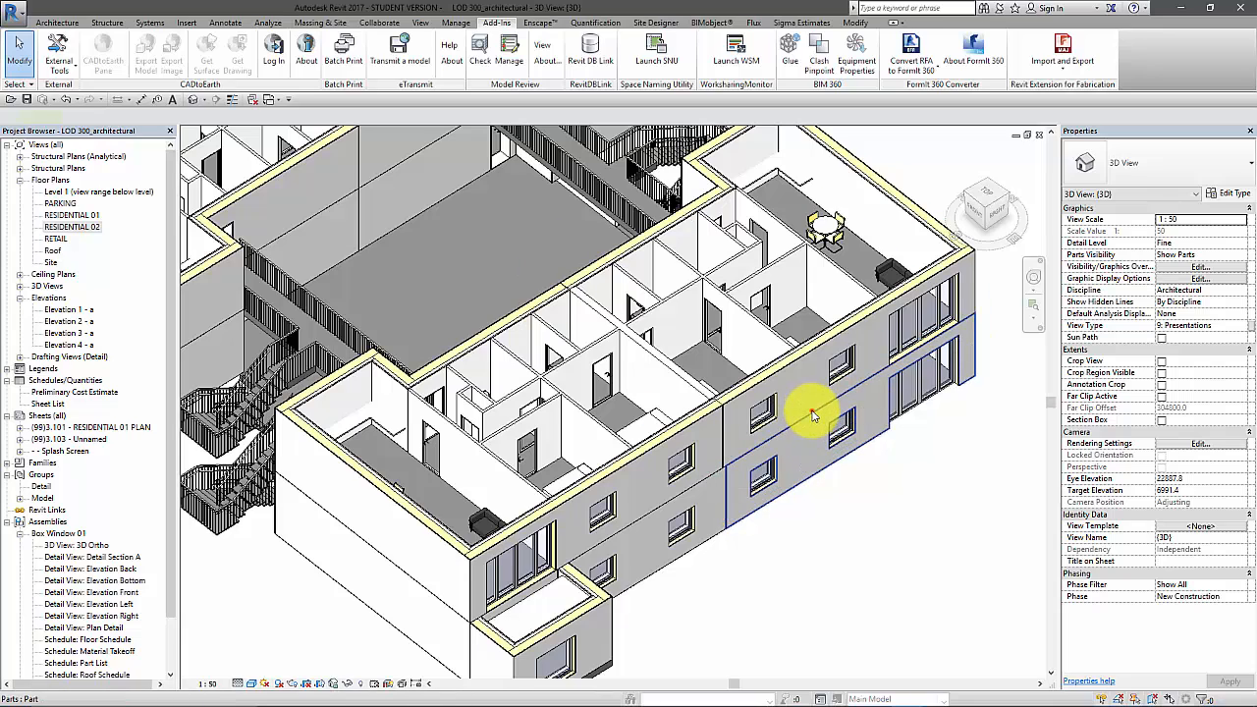
click(812, 415)
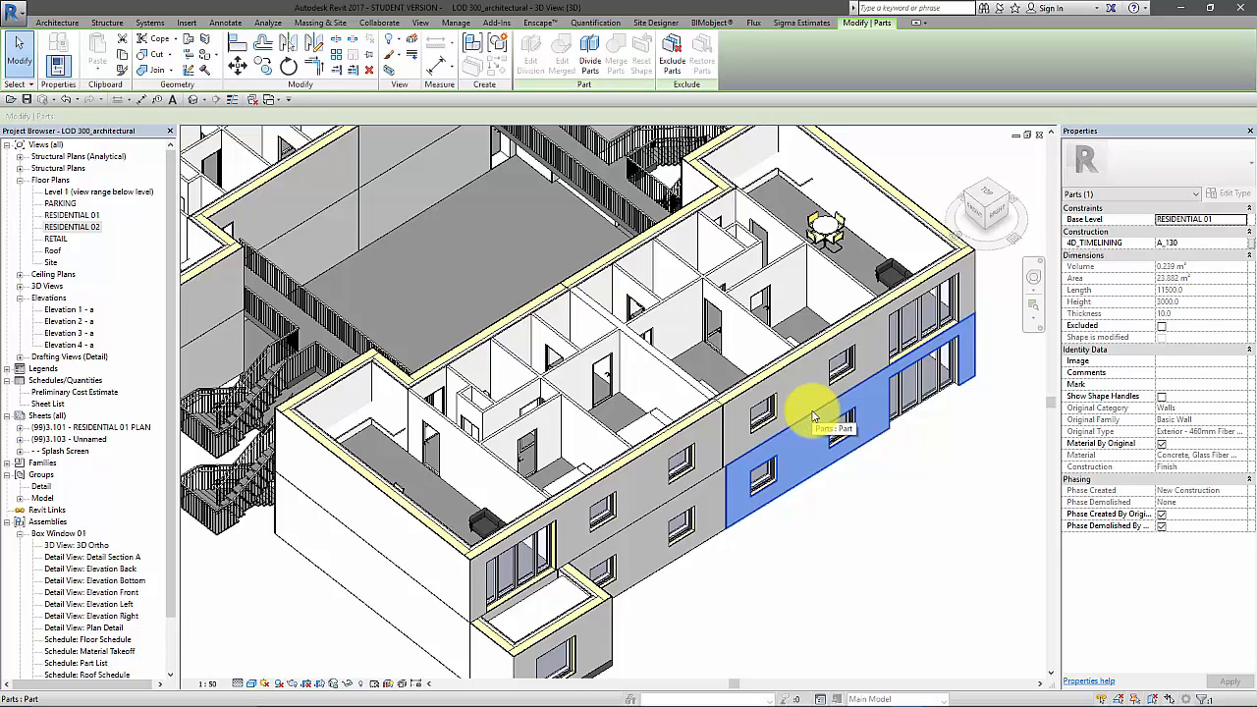
click(847, 486)
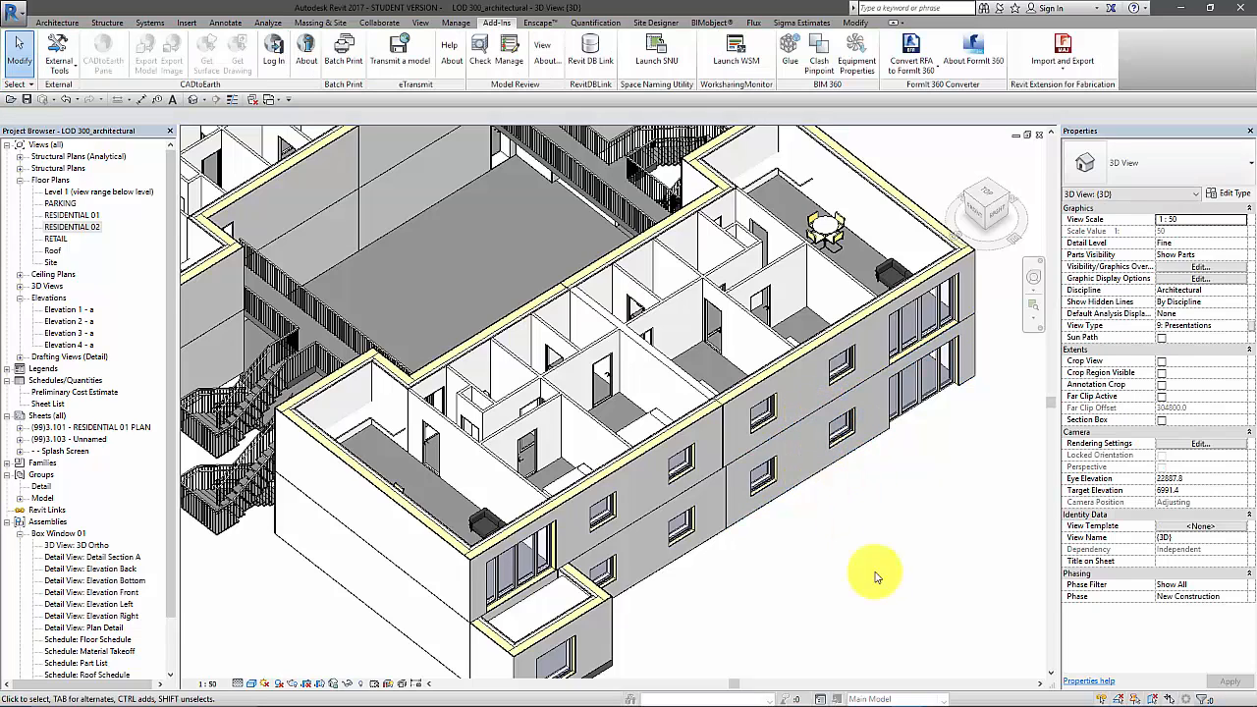
- Switch to Microsoft Project and arrange the LOD 200_PARTS Breakdown schedule side by side with the Revit model
mouse_move(855, 693)
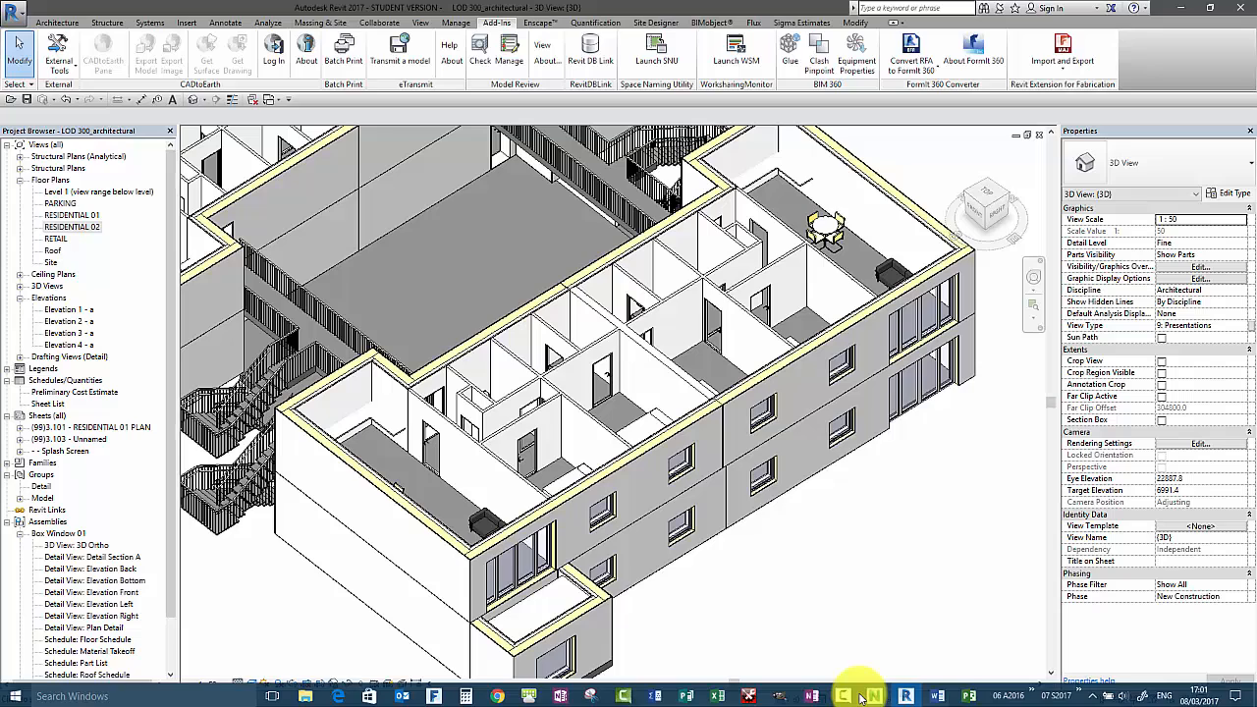
click(966, 695)
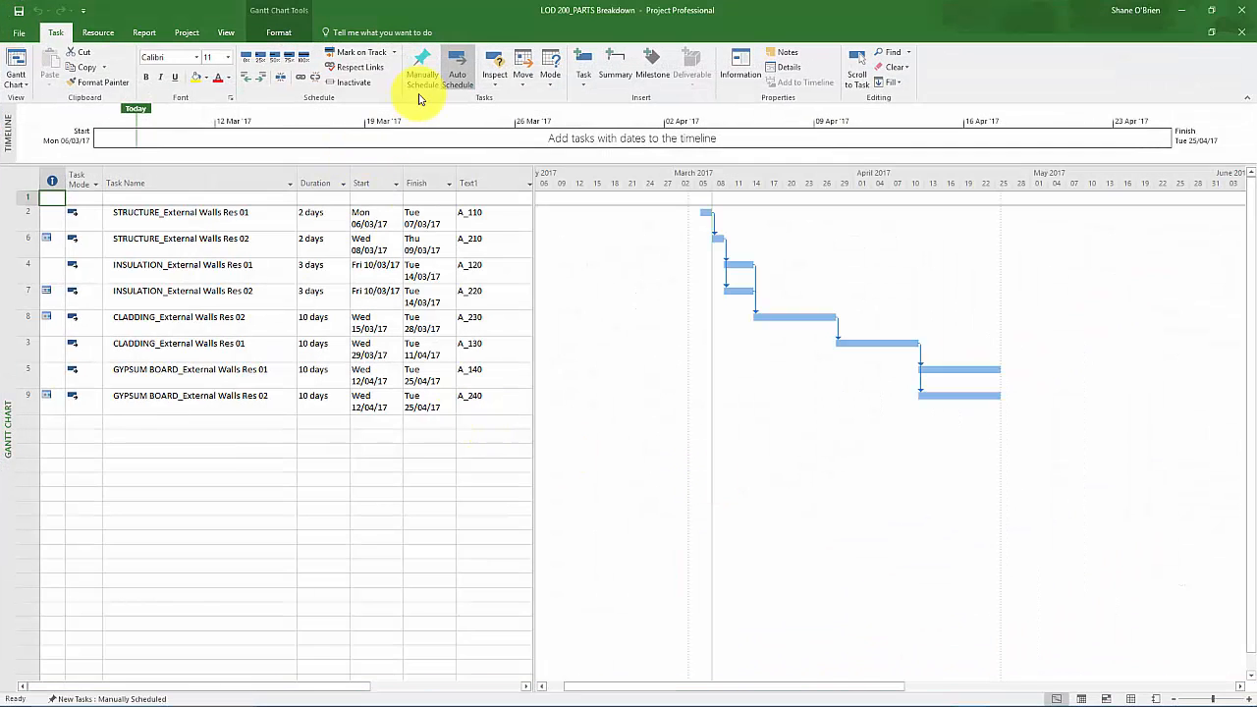
drag(841, 22, 29, 35)
click(923, 54)
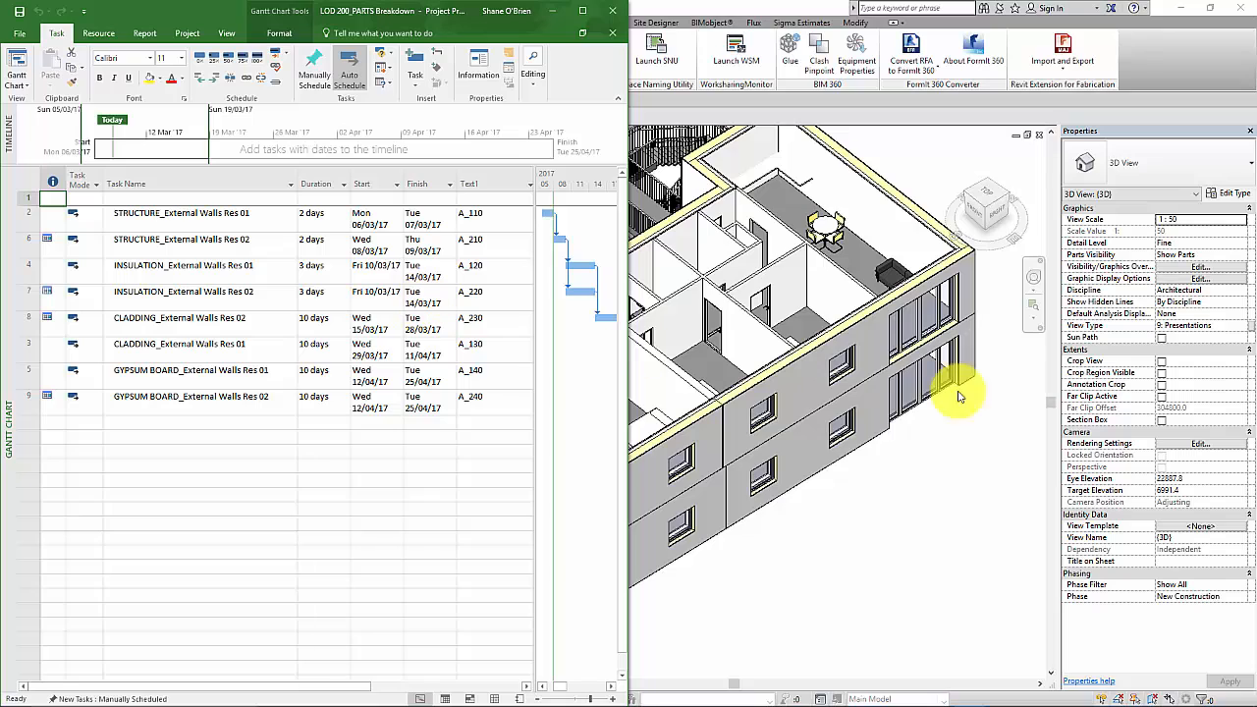
- Look through the fields available for a new column beside Text1, down to the Text fields, and cancel the insertion
right_click(500, 178)
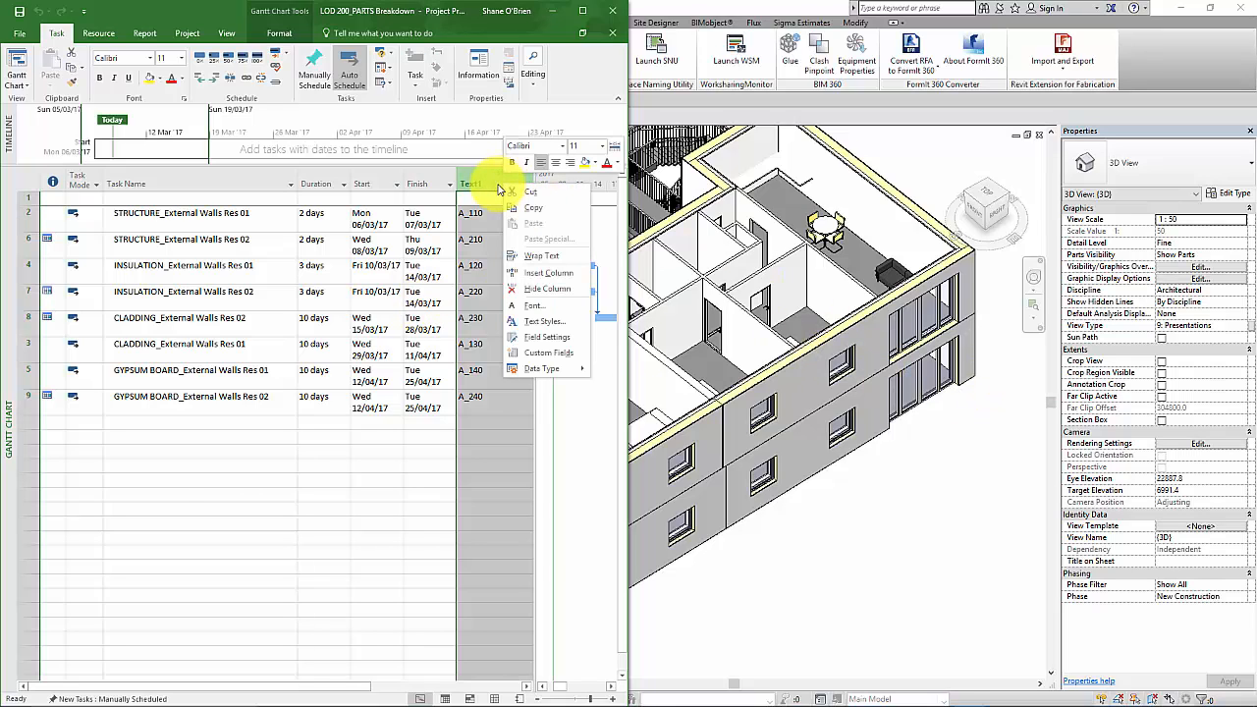
click(536, 276)
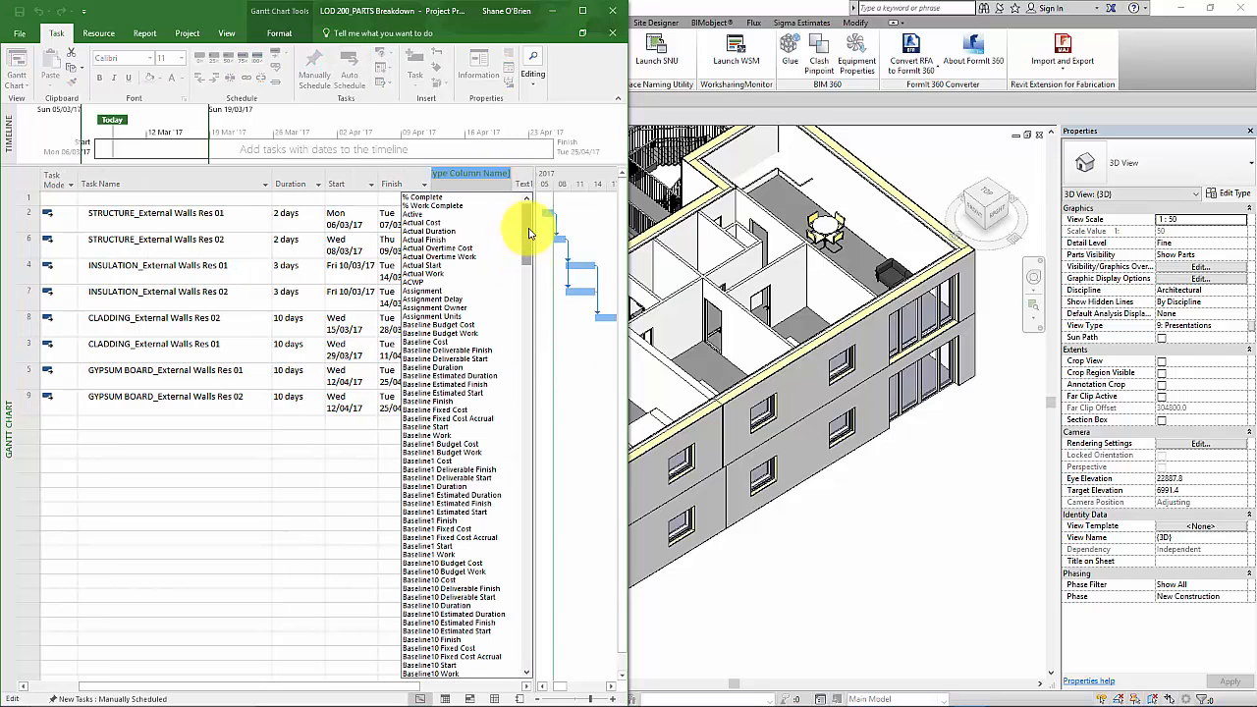
drag(529, 228, 505, 654)
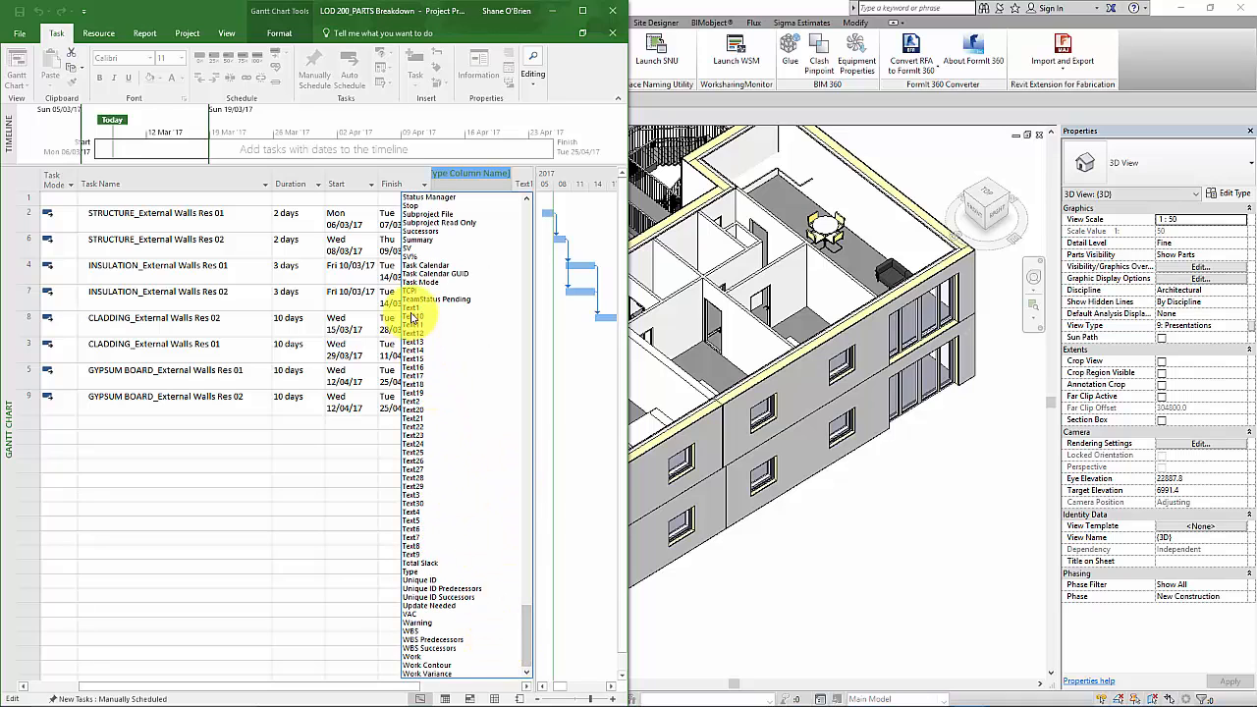
key(Escape)
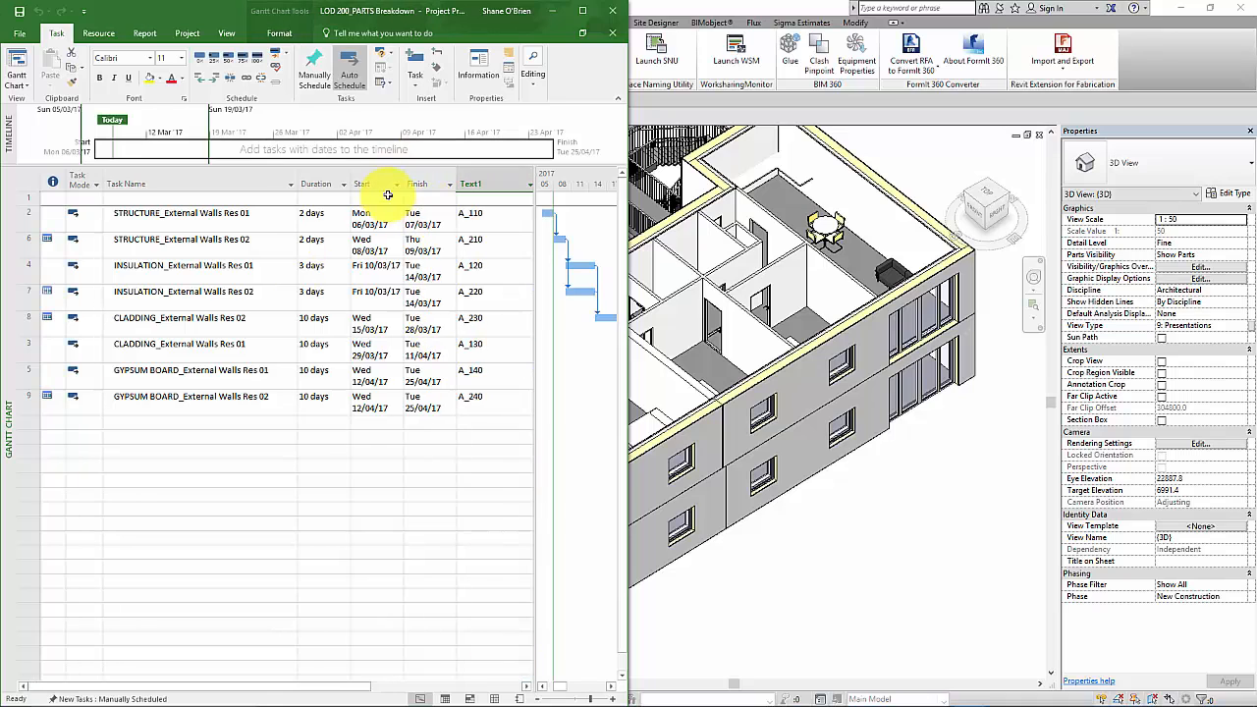
- Narrow the task table so it ends at the Text1 column, and maximize the schedule window to review the Gantt chart
click(494, 210)
click(473, 218)
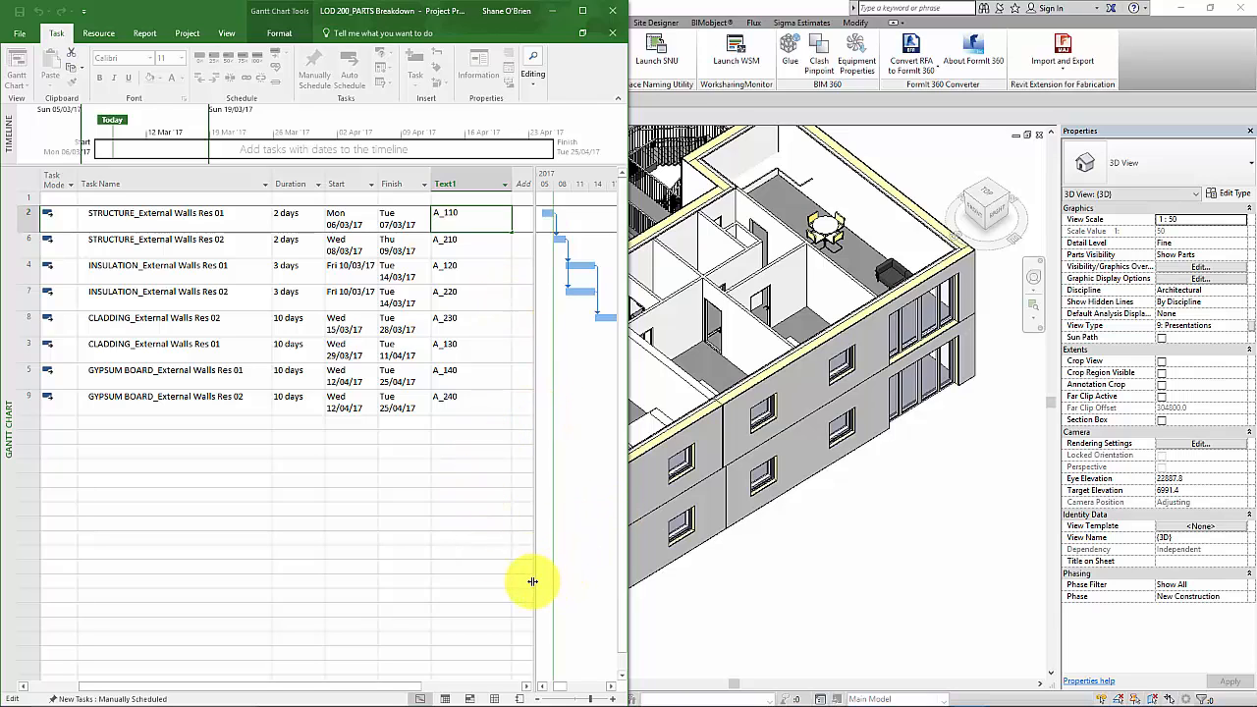
drag(535, 578, 512, 578)
click(486, 570)
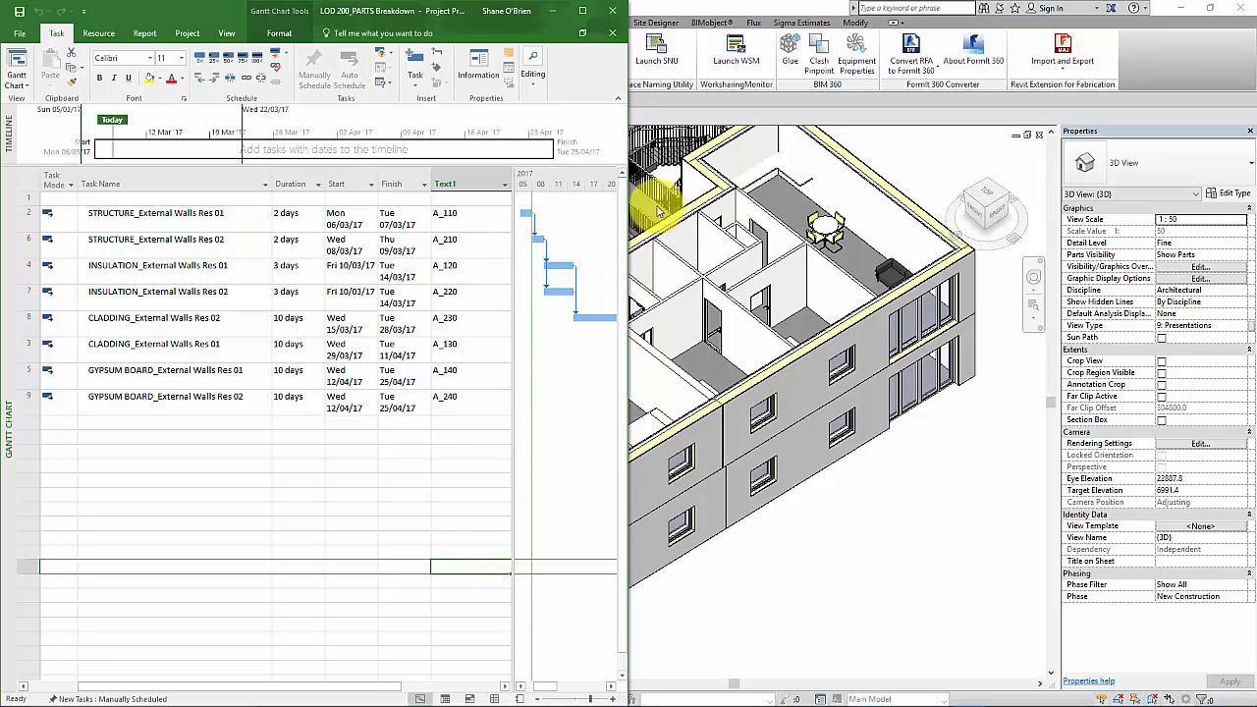
click(581, 12)
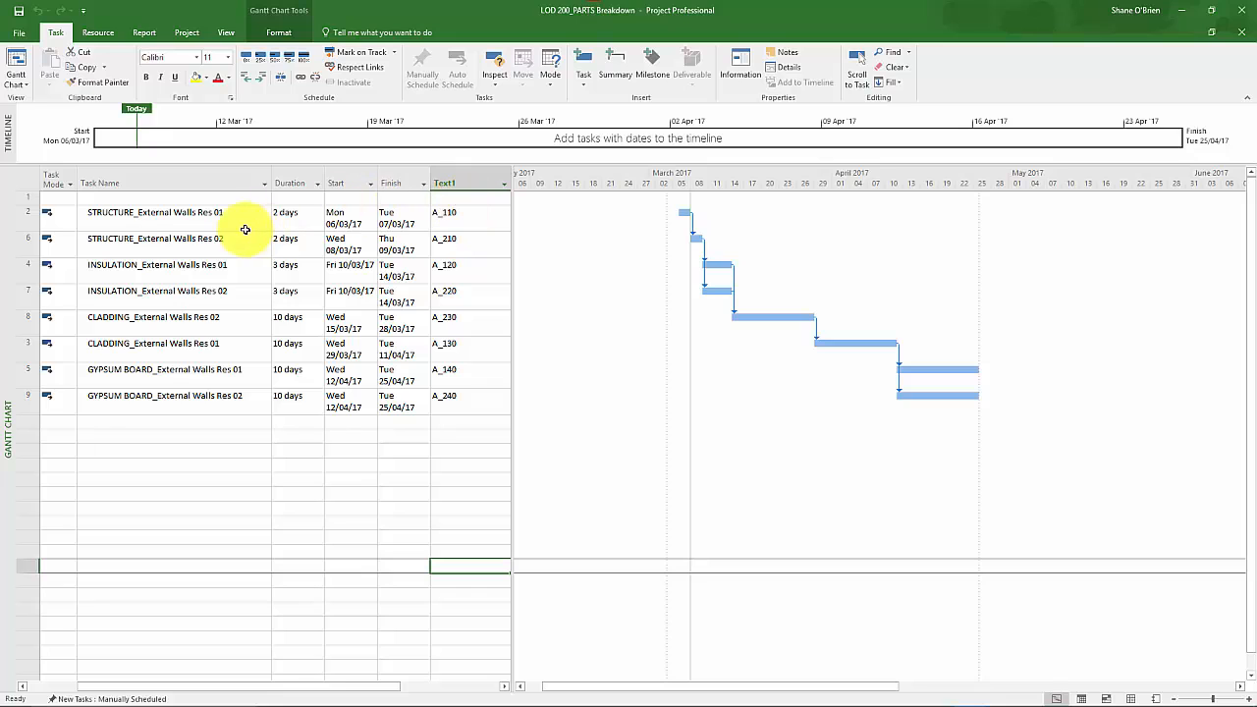
click(364, 687)
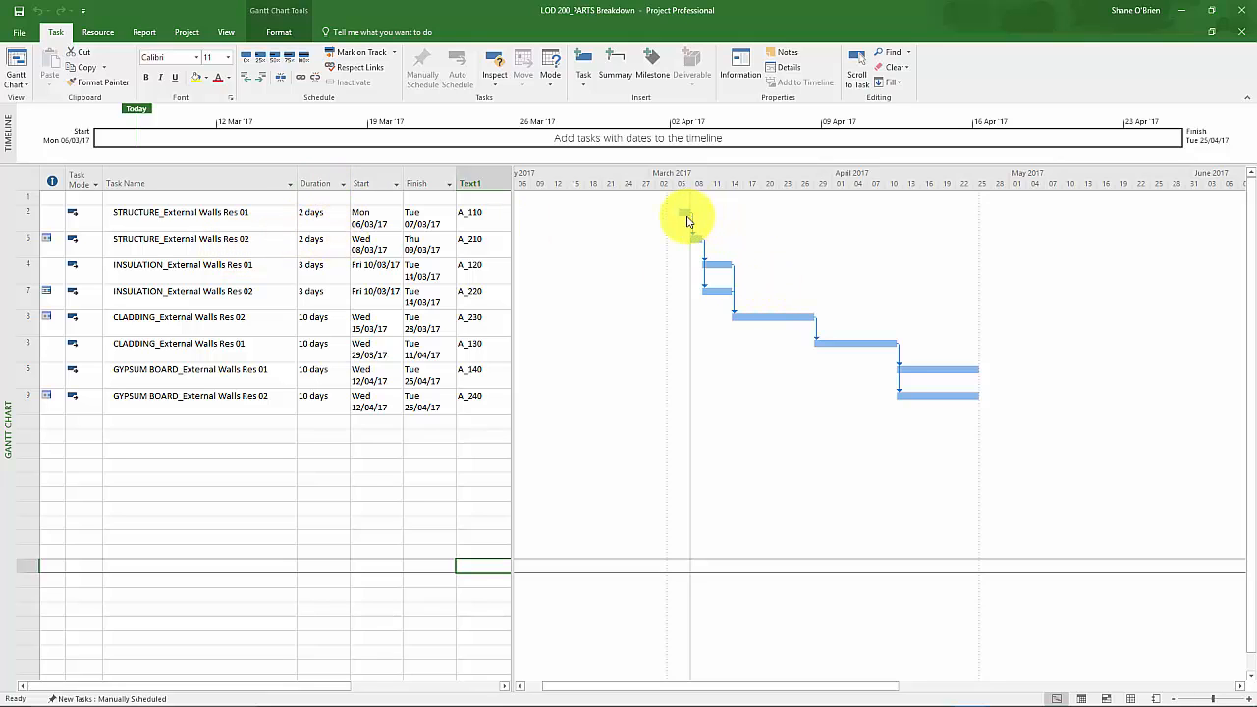
mouse_move(685, 214)
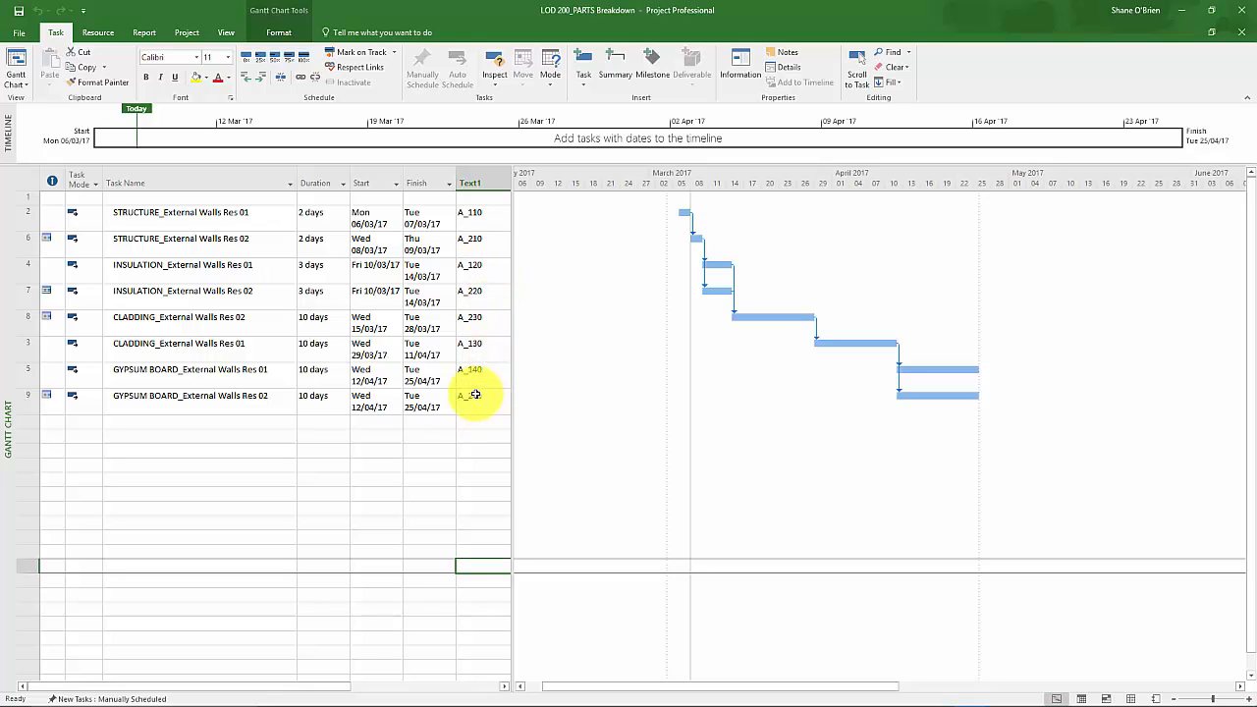
- Switch to Navisworks Manage and append the LOD 300_architectural cache file to the empty project
mouse_move(794, 690)
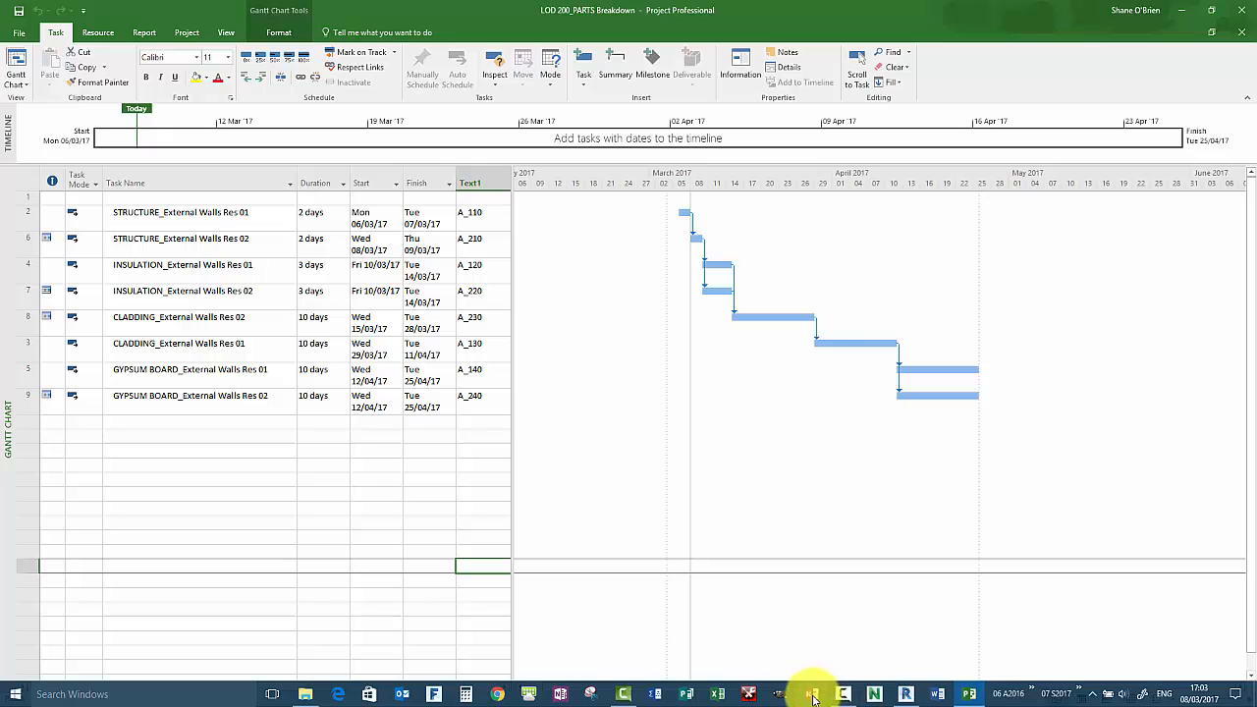
click(872, 694)
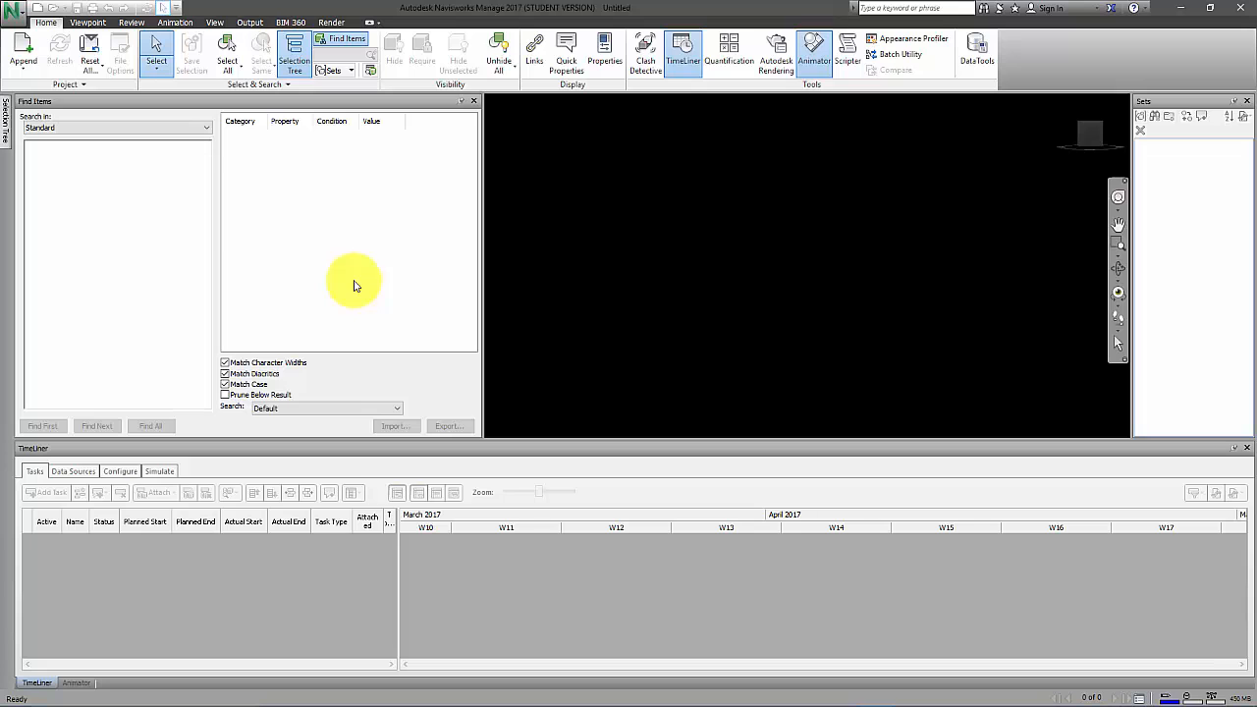
click(24, 50)
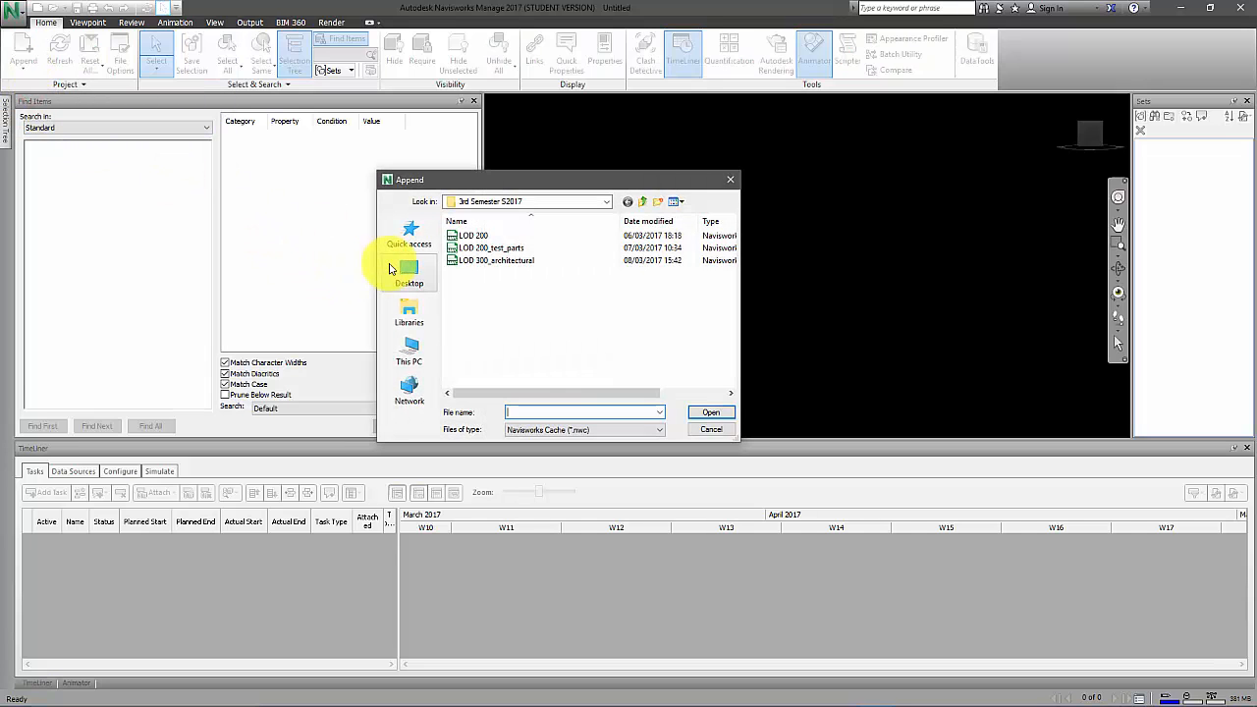
click(493, 263)
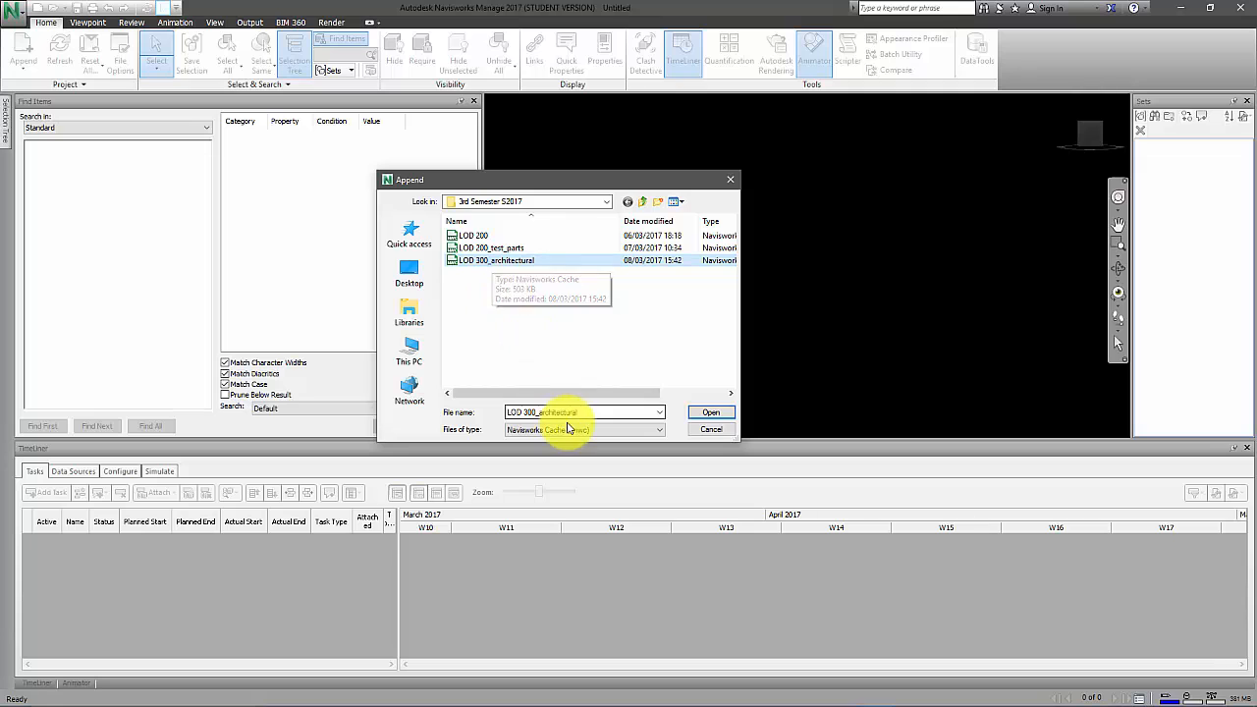
click(711, 412)
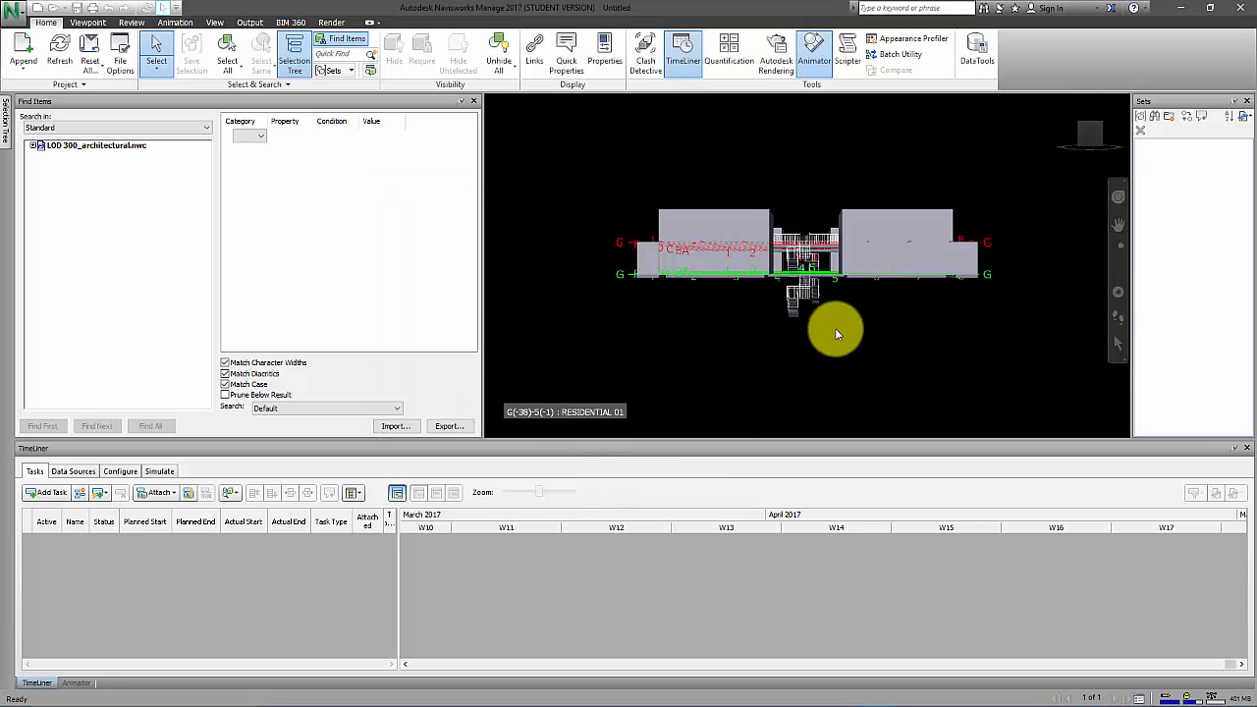
- Add a Microsoft Project 2007-2013 data source to TimeLiner using the LOD 200_PARTS Breakdown file
shift+middle_drag(877, 304, 736, 350)
scroll(857, 307, up, 3)
scroll(857, 300, up, 5)
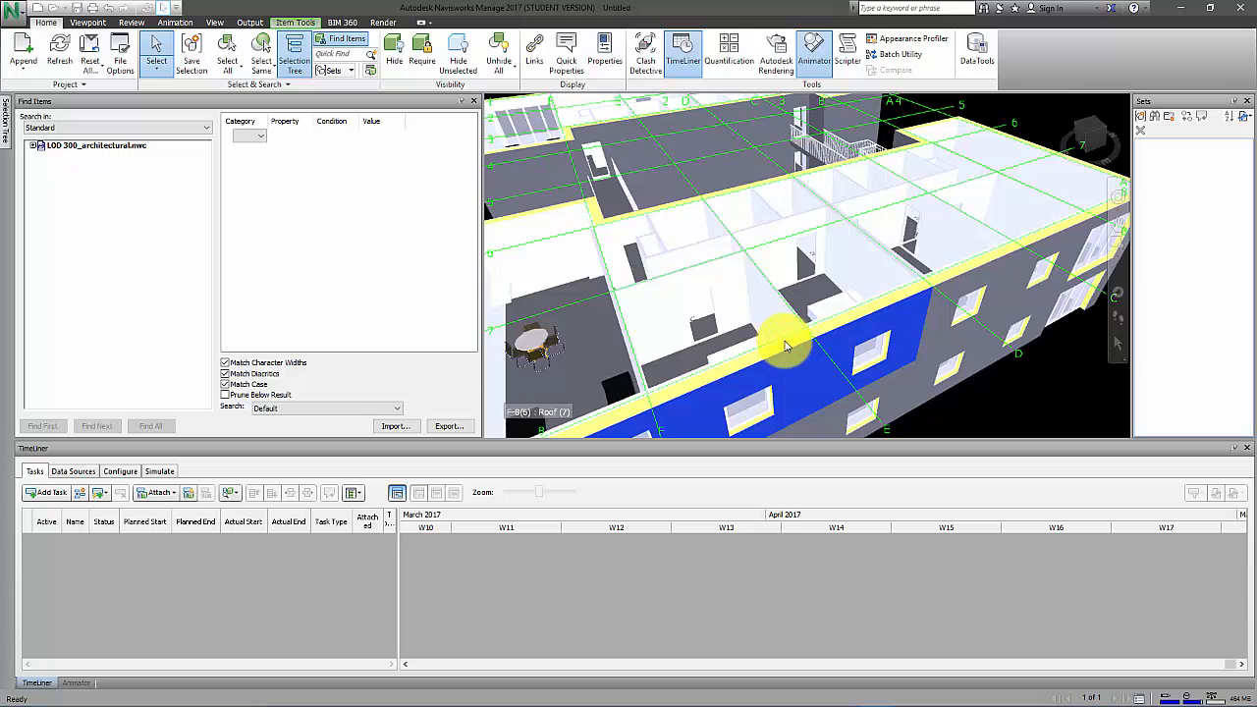
scroll(785, 341, down, 2)
scroll(784, 342, down, 3)
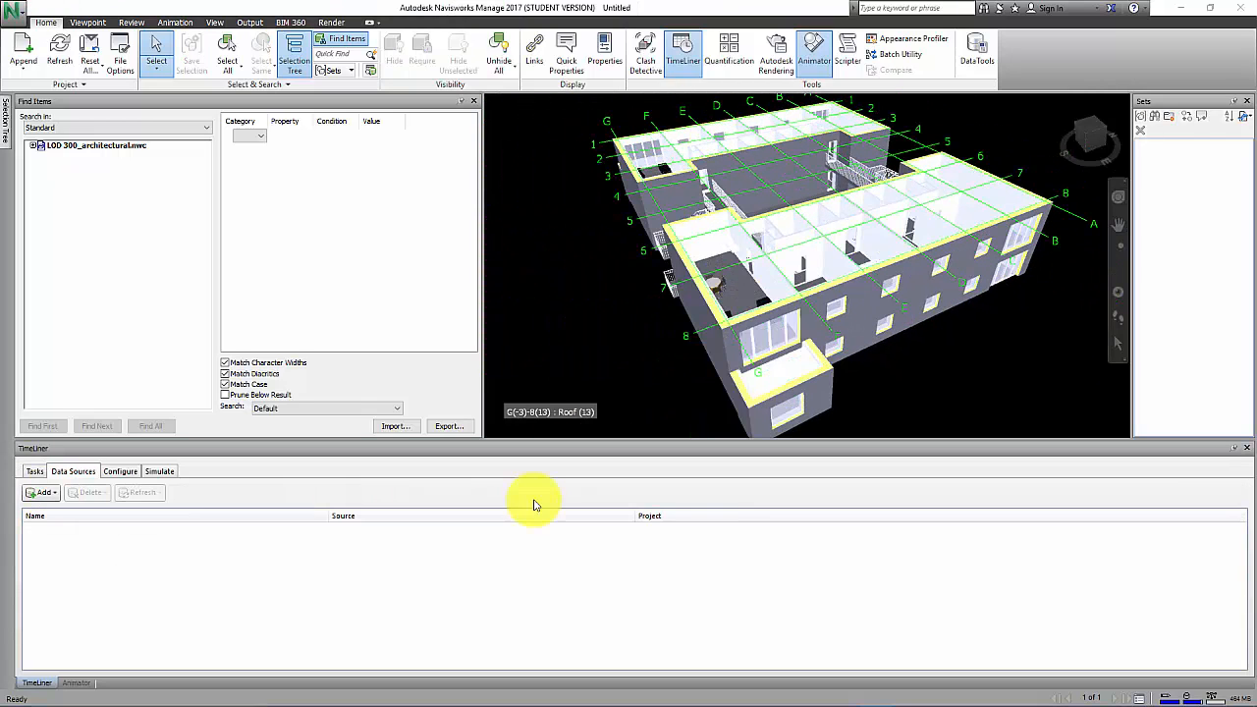
click(49, 493)
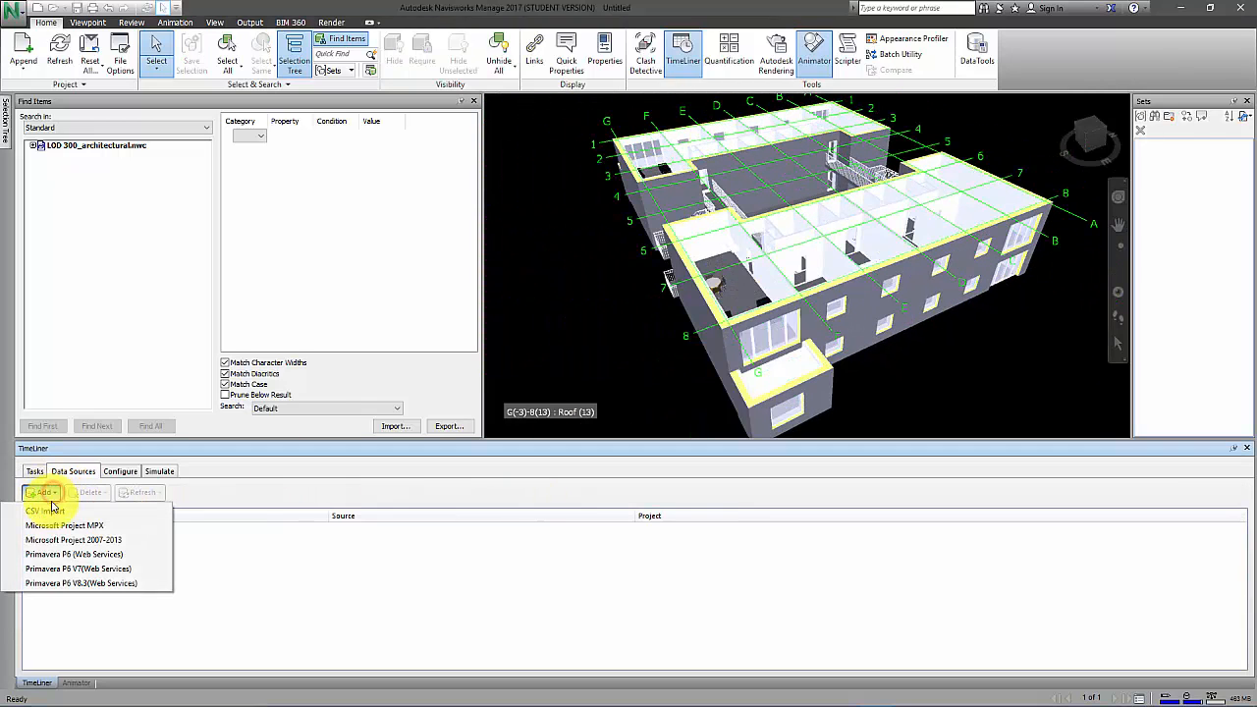
click(67, 539)
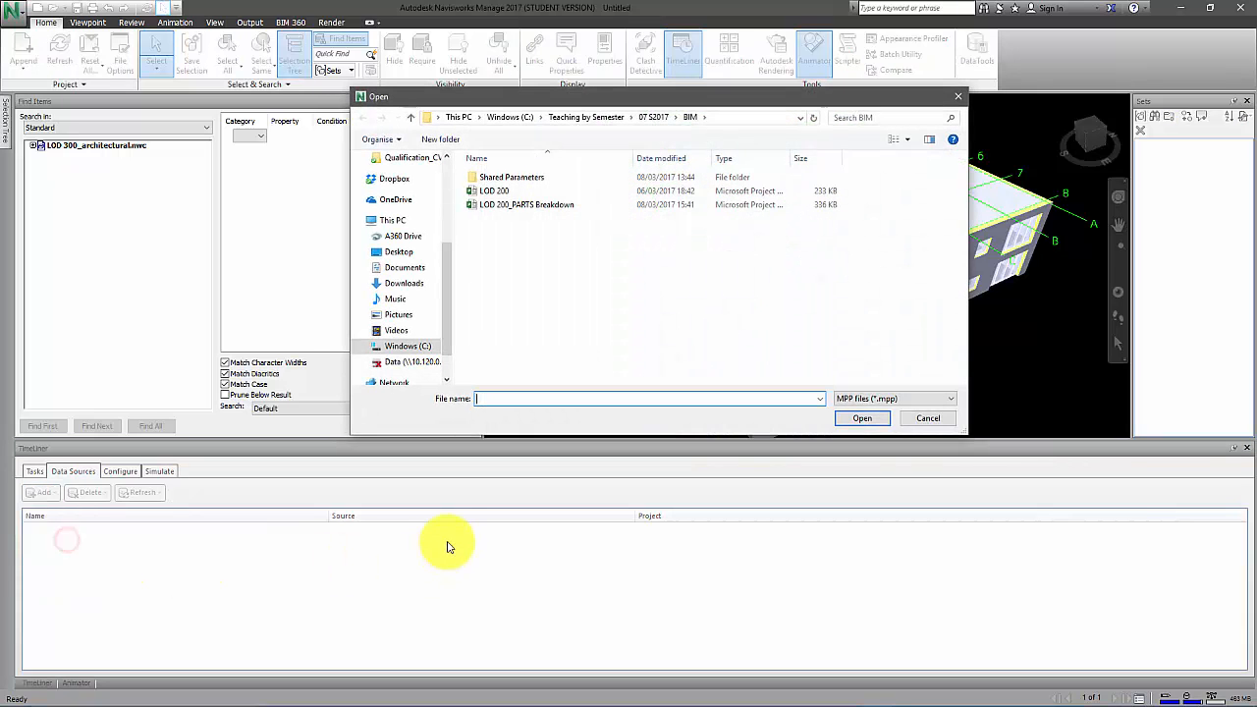
click(509, 204)
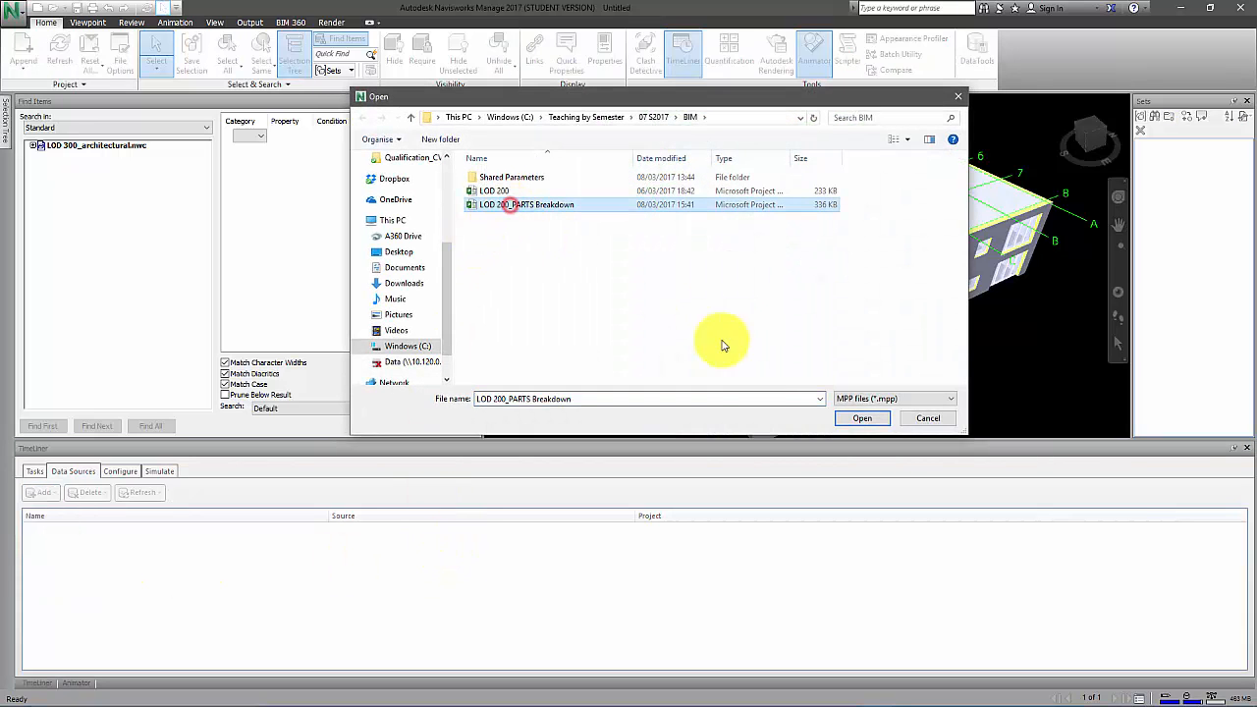
click(852, 422)
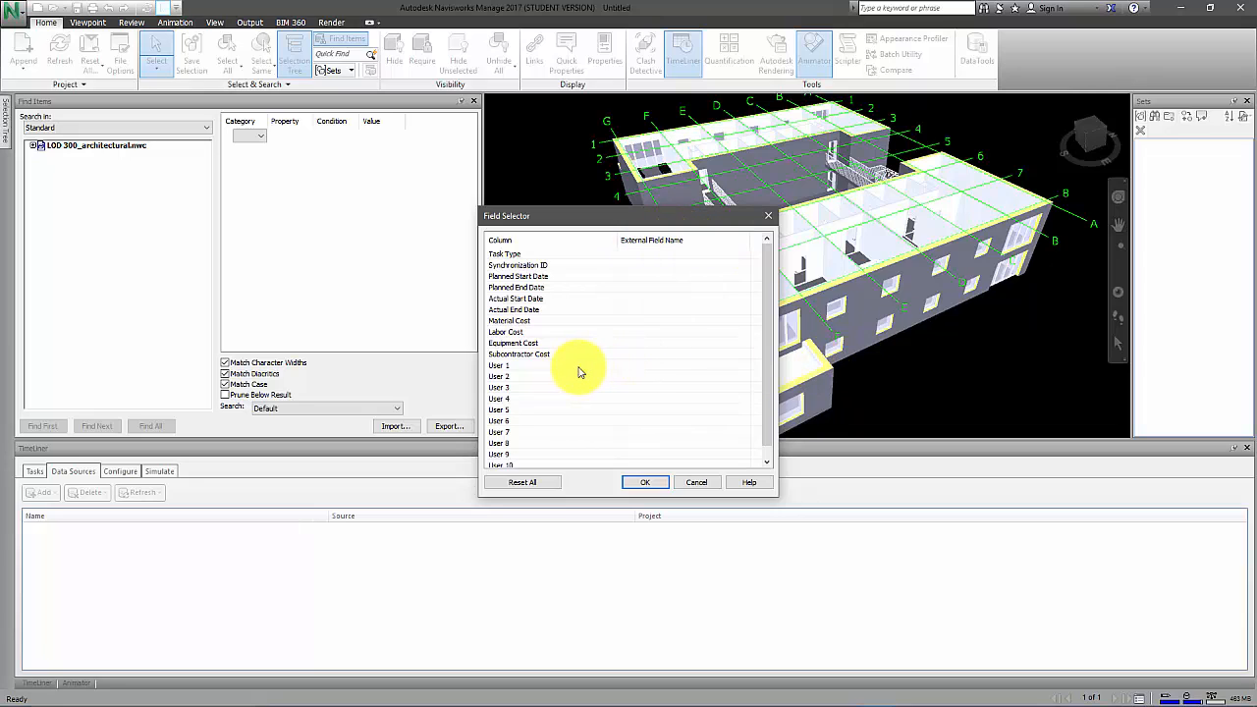
- Map the User 1 column to the external field Text 1 and confirm the field selection
click(690, 366)
click(743, 369)
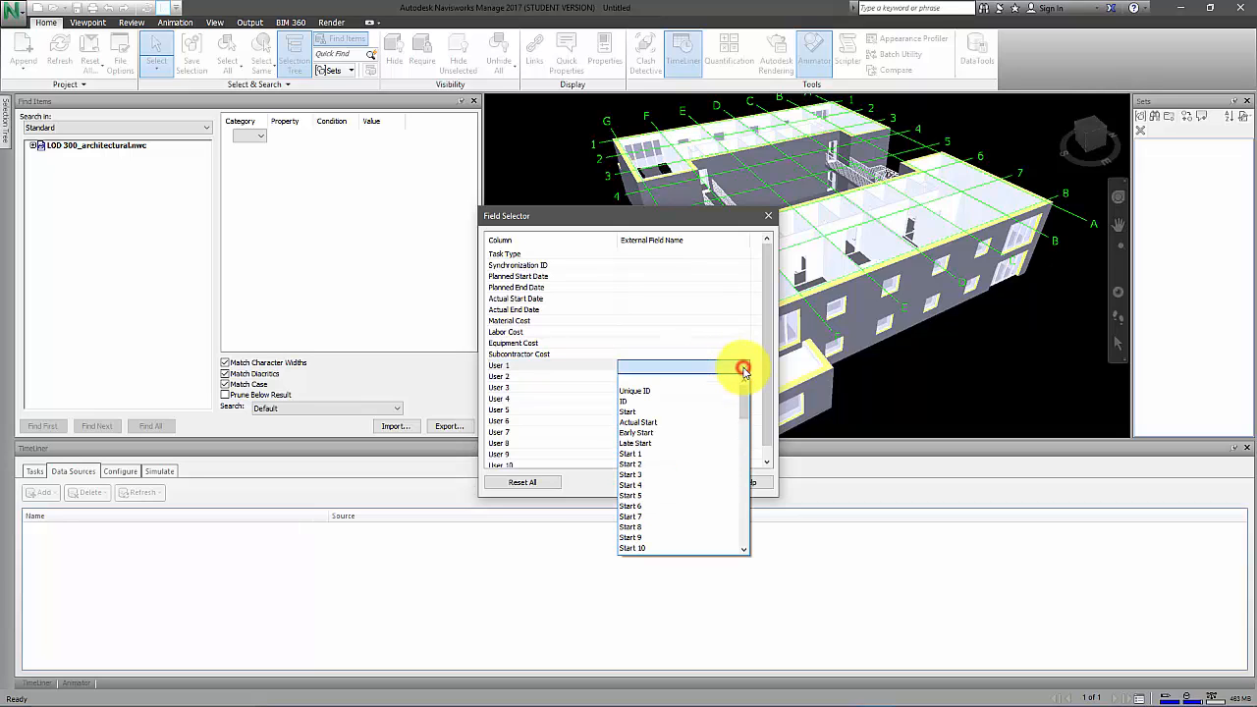
drag(742, 397, 754, 476)
drag(754, 483, 759, 525)
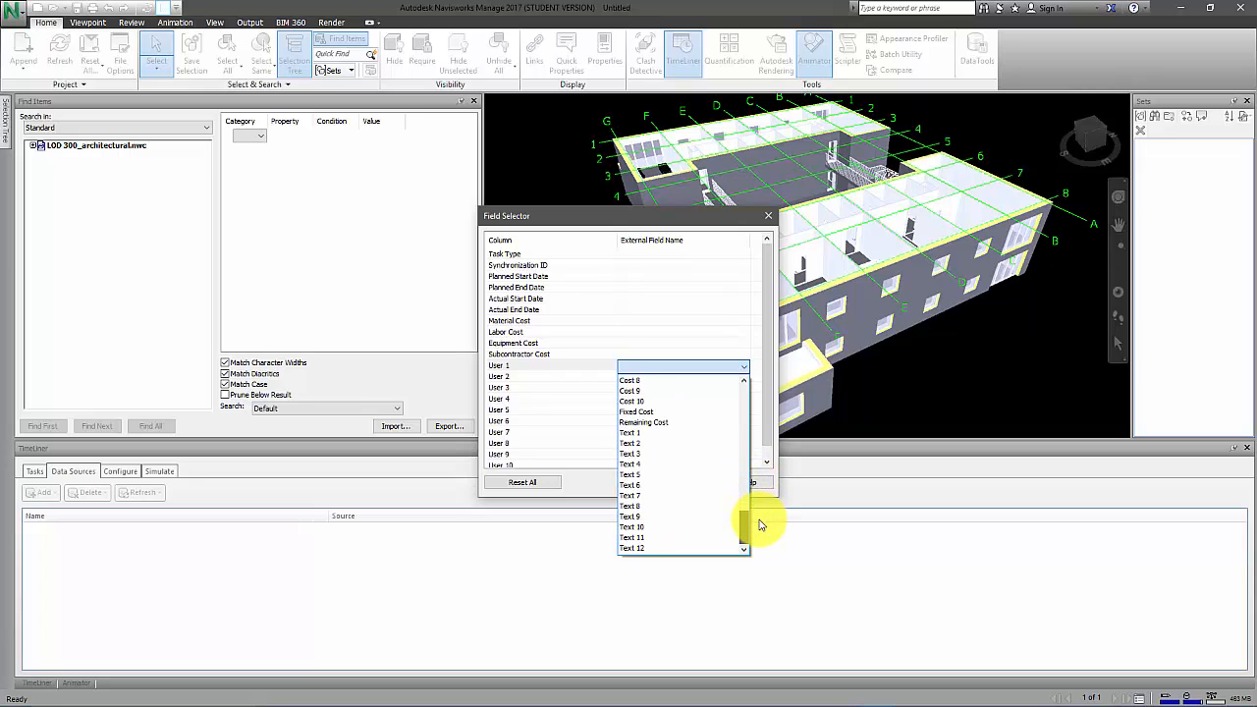
click(638, 432)
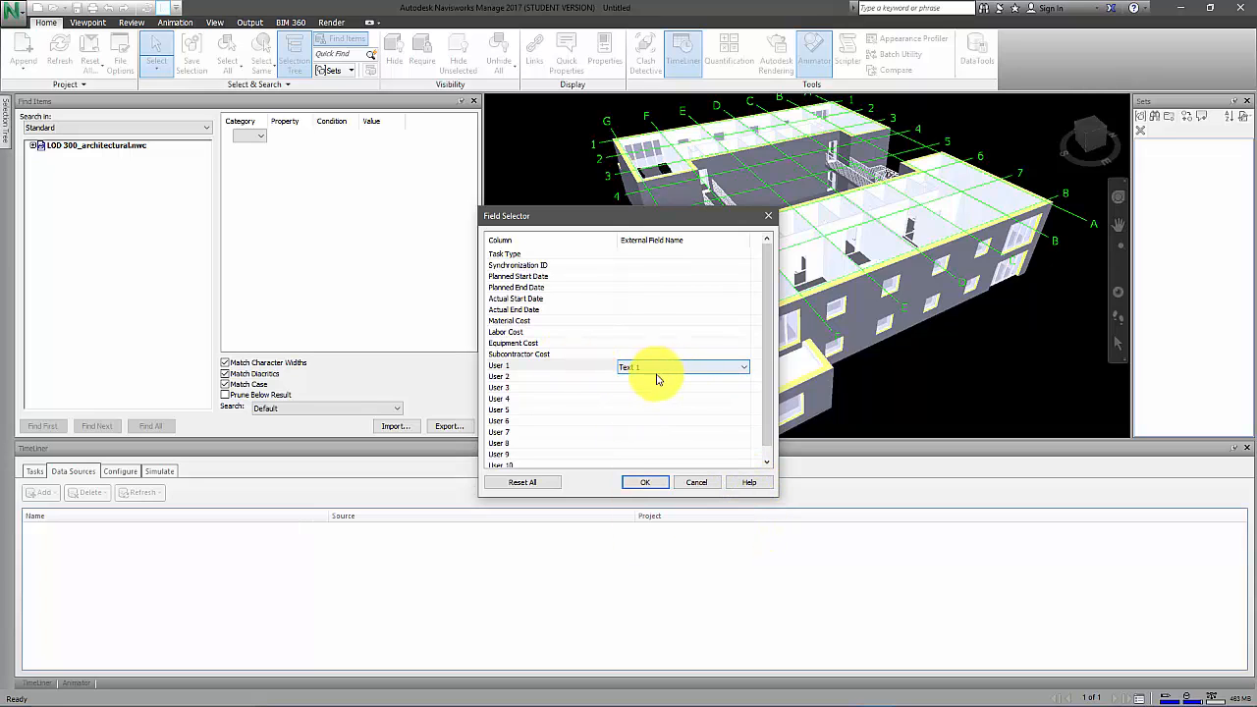
click(655, 482)
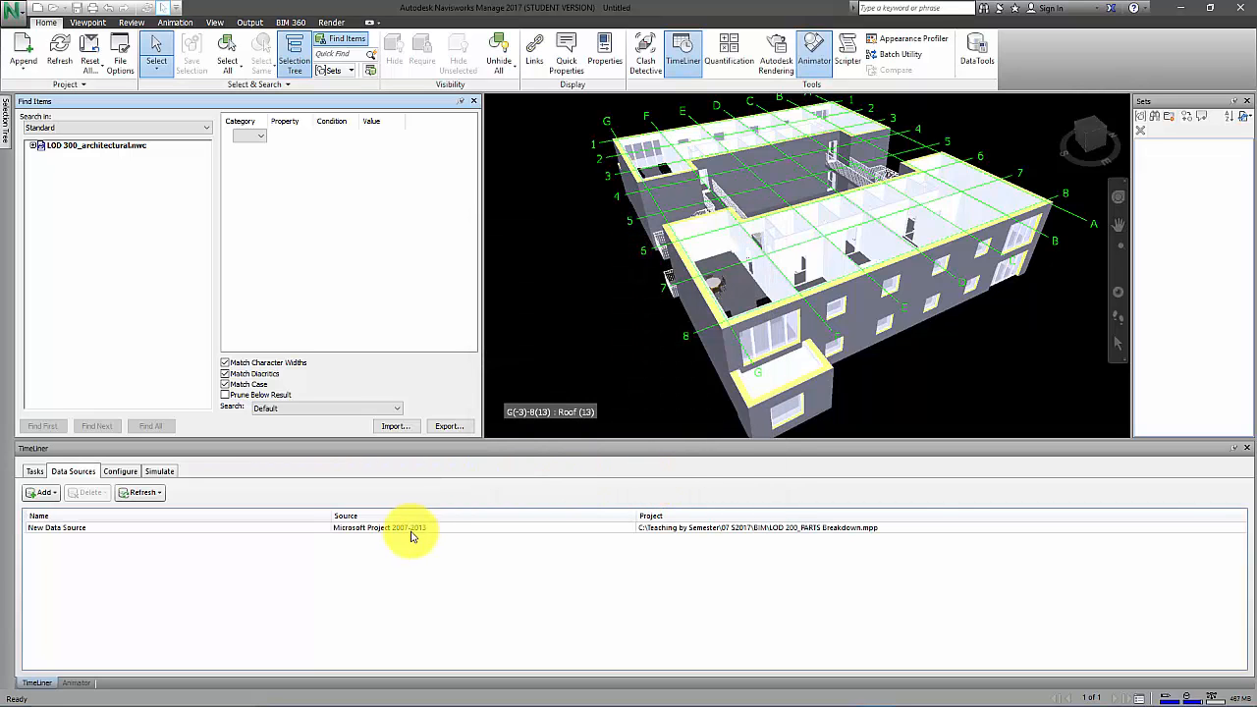
- Rebuild the task hierarchy from the new data source and show the TimeLiner task list
right_click(371, 530)
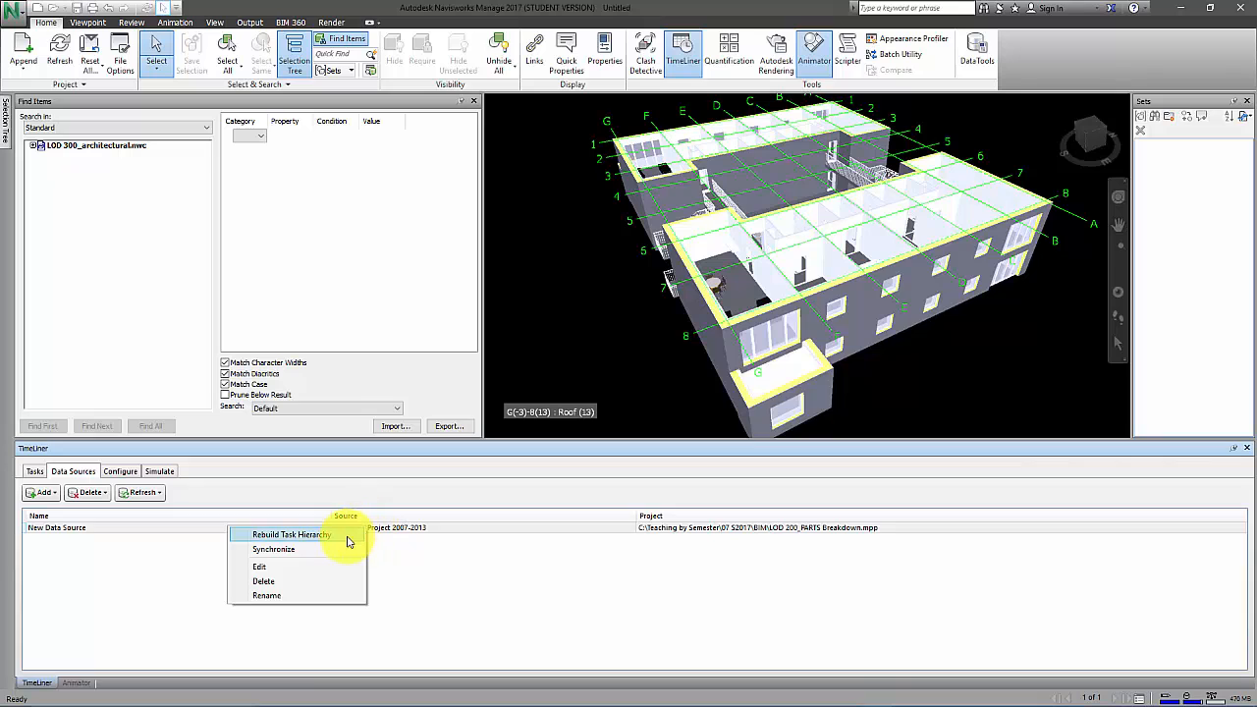
click(346, 541)
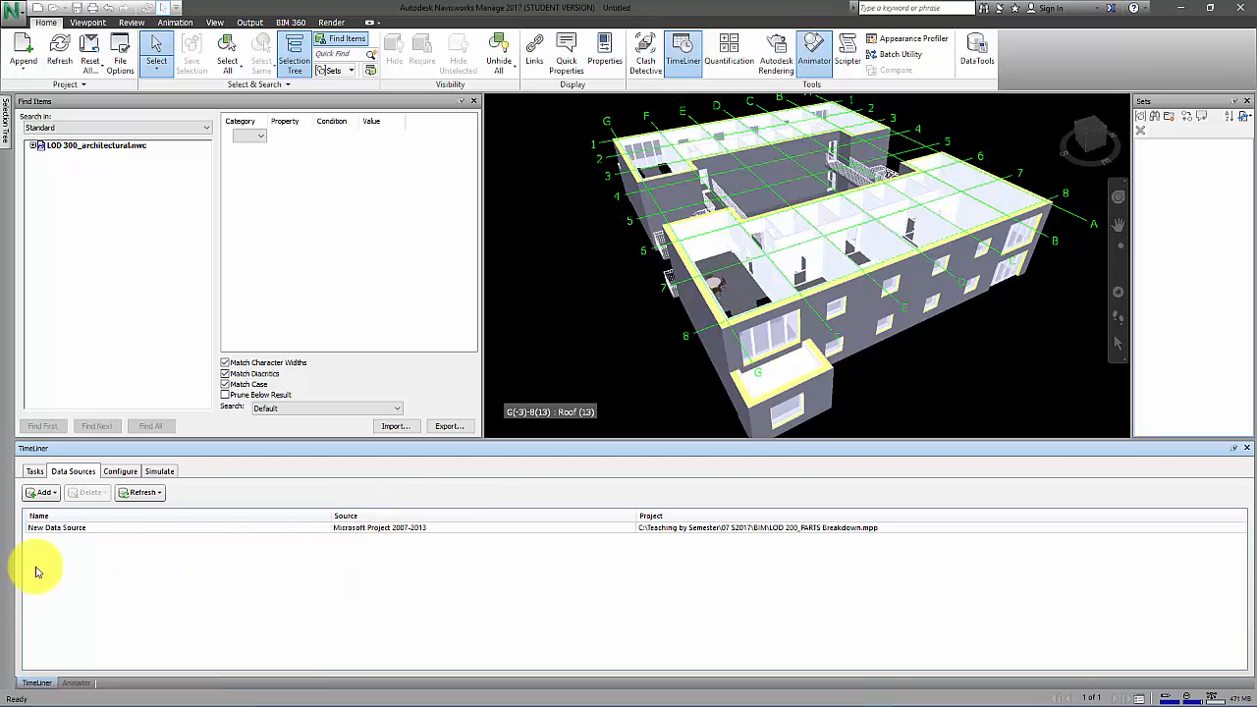
click(34, 471)
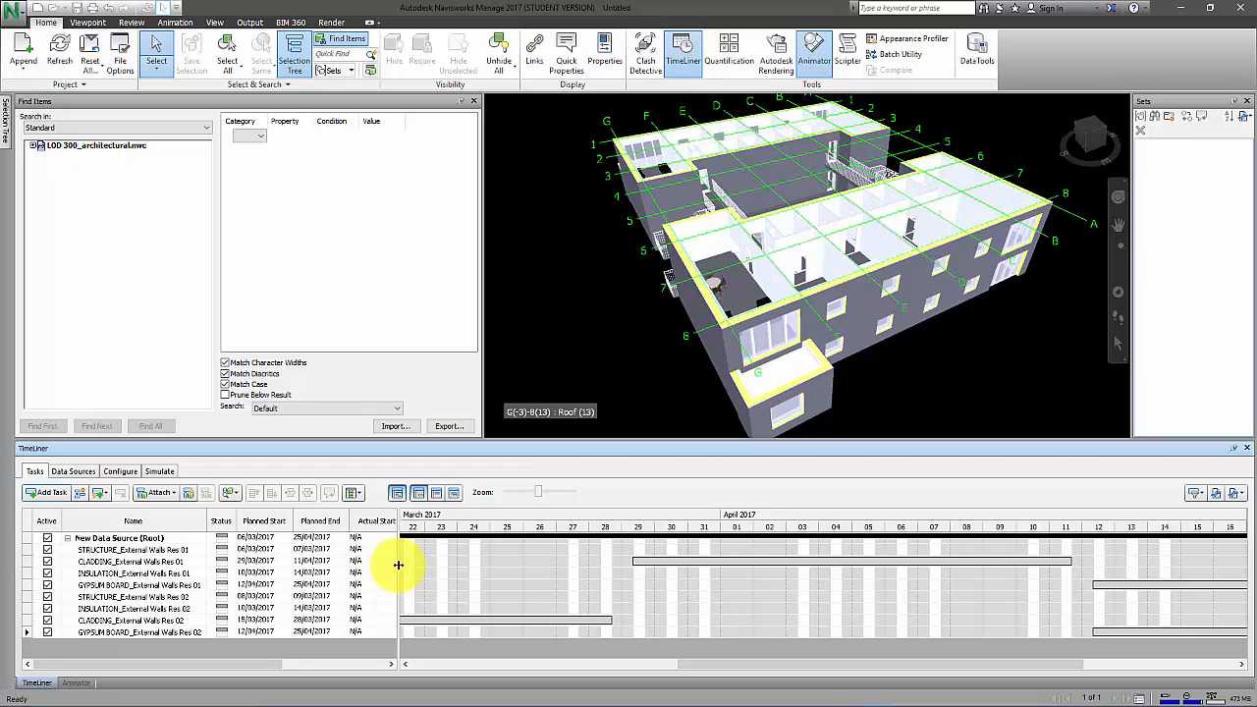
- Add the User 1 column to the columns shown in the TimeLiner task table
drag(399, 564, 497, 528)
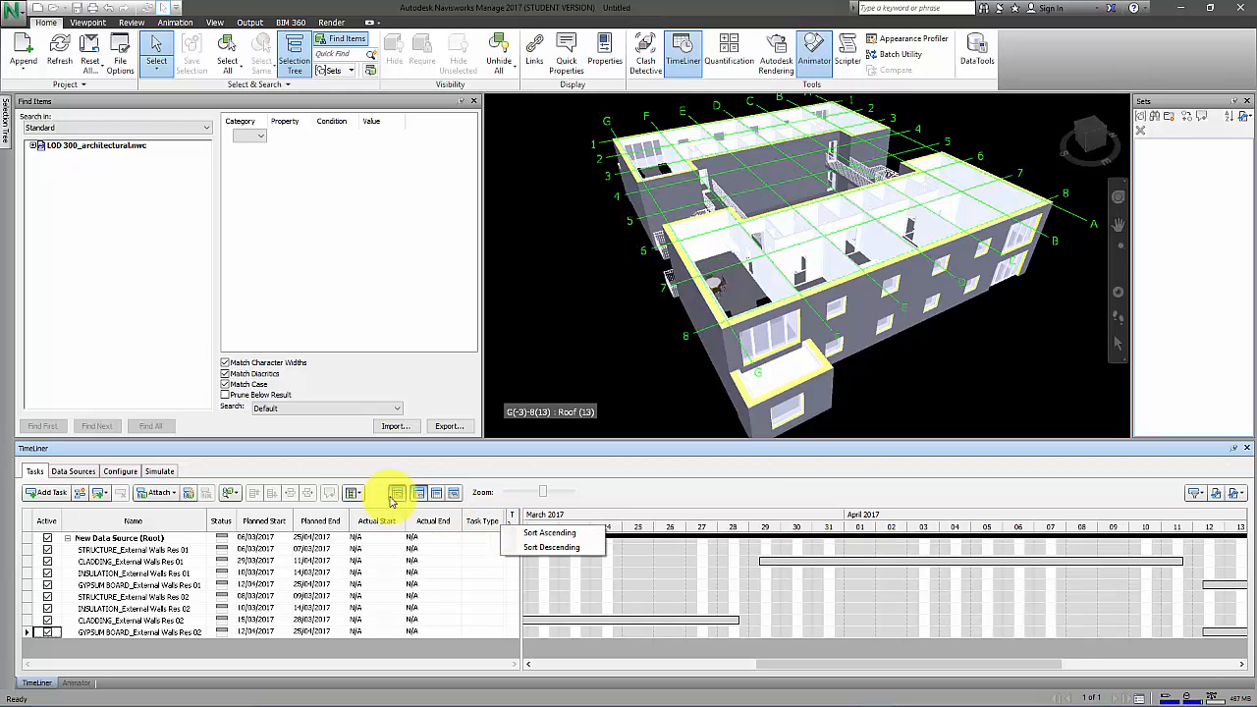
click(354, 495)
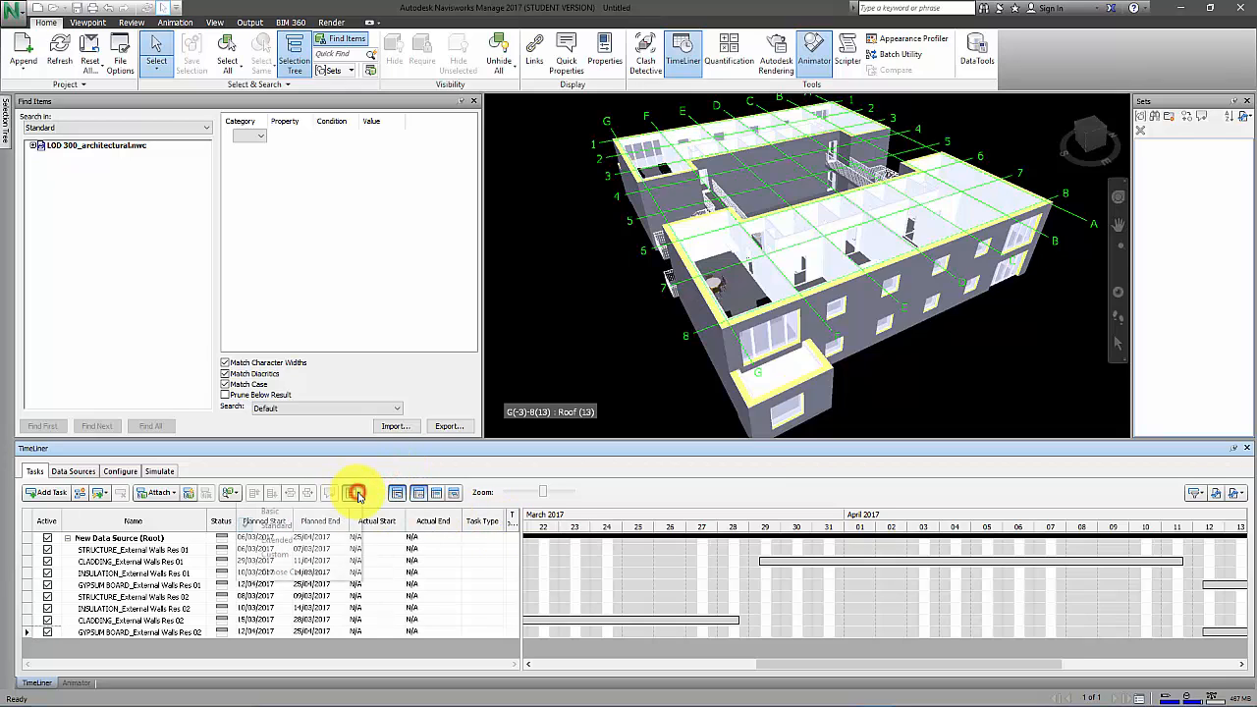
click(308, 572)
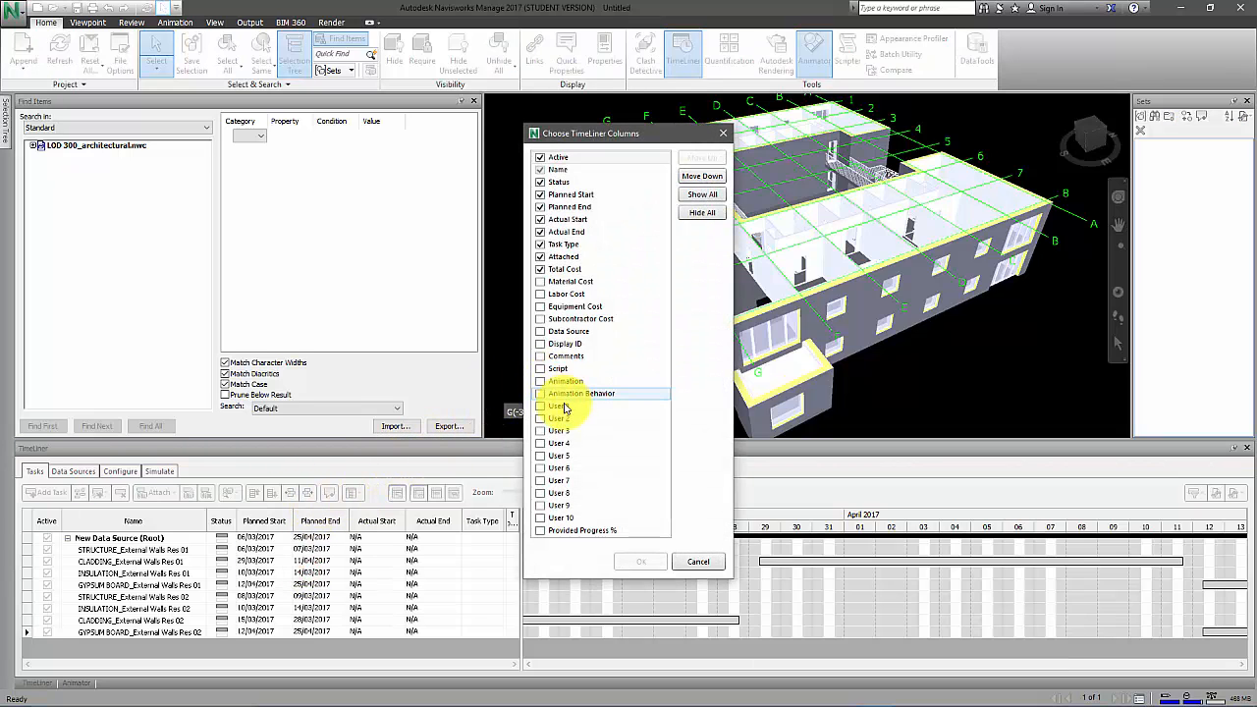
click(539, 406)
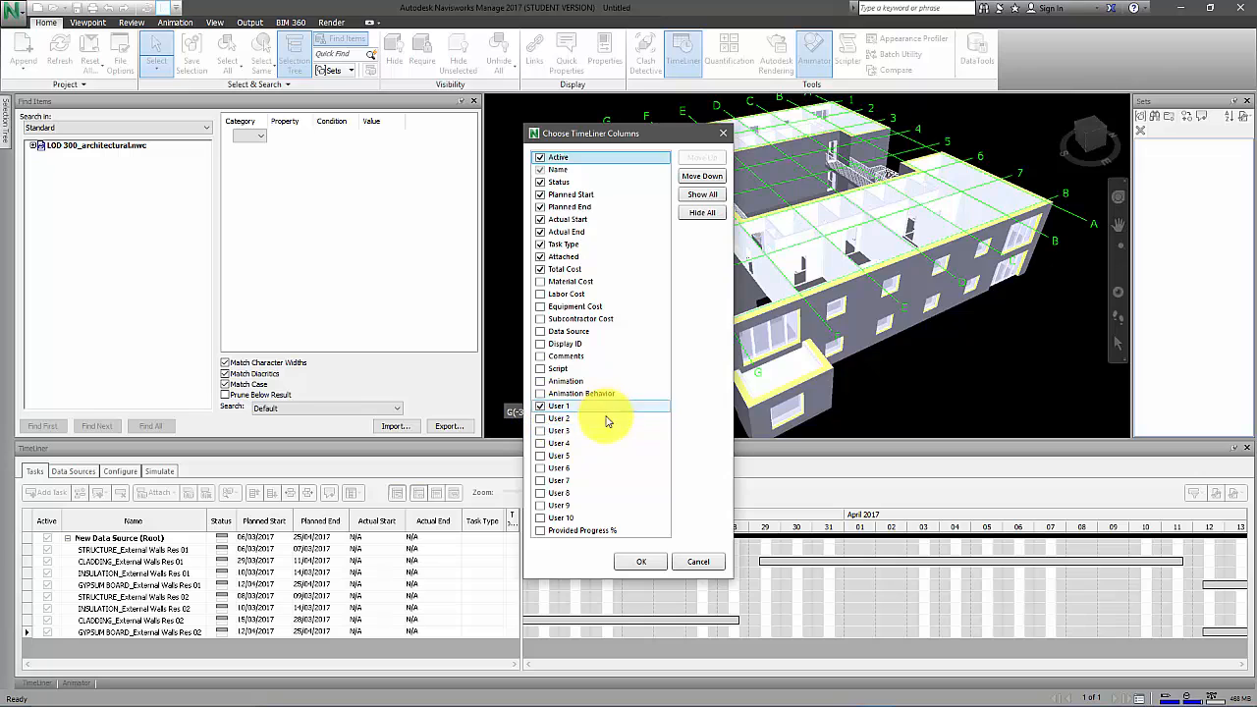
click(641, 562)
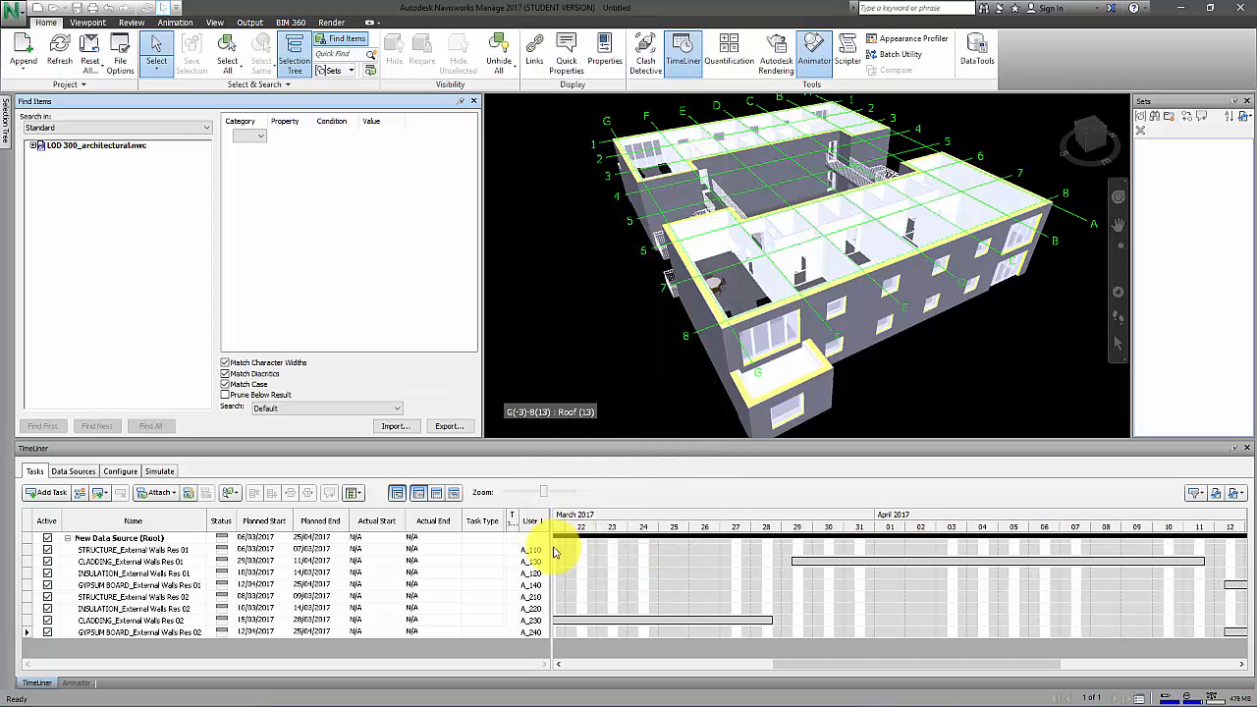
mouse_move(550, 548)
mouse_down()
mouse_move(583, 543)
mouse_move(532, 577)
mouse_move(536, 566)
mouse_up()
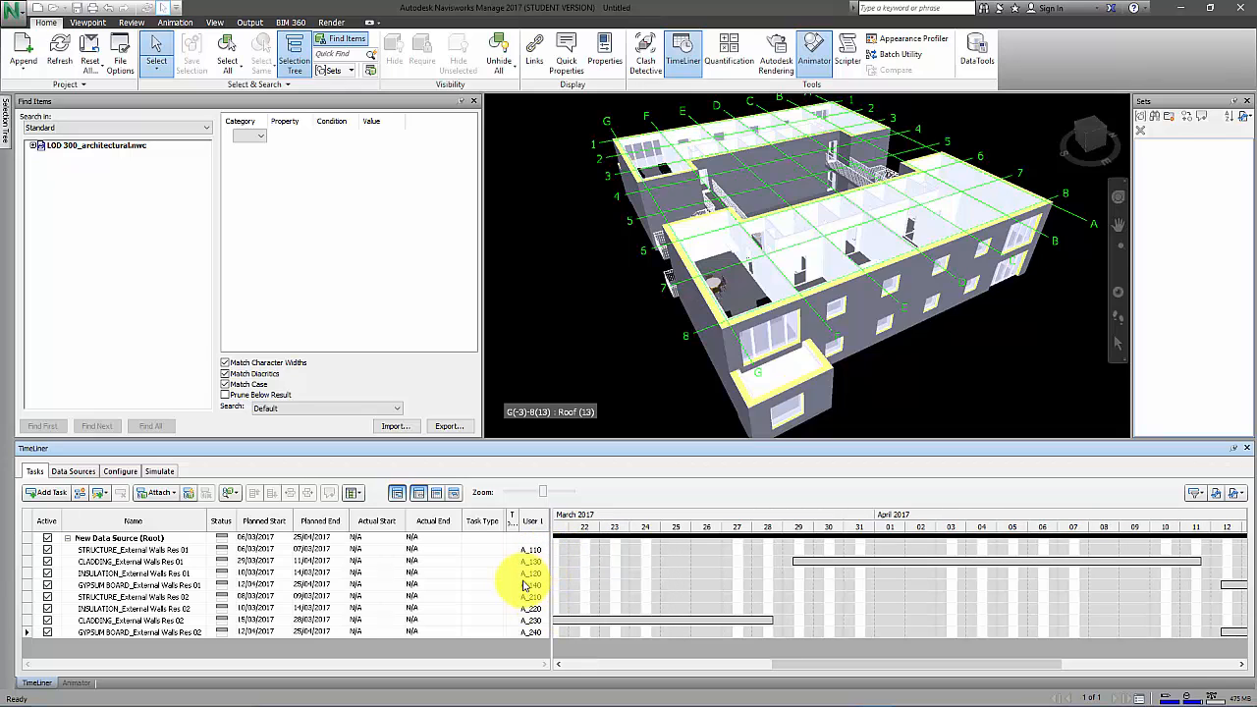
- Rename the User 1 column to 4D_TIMELINING and adjust the column widths so its full heading fits
right_click(534, 519)
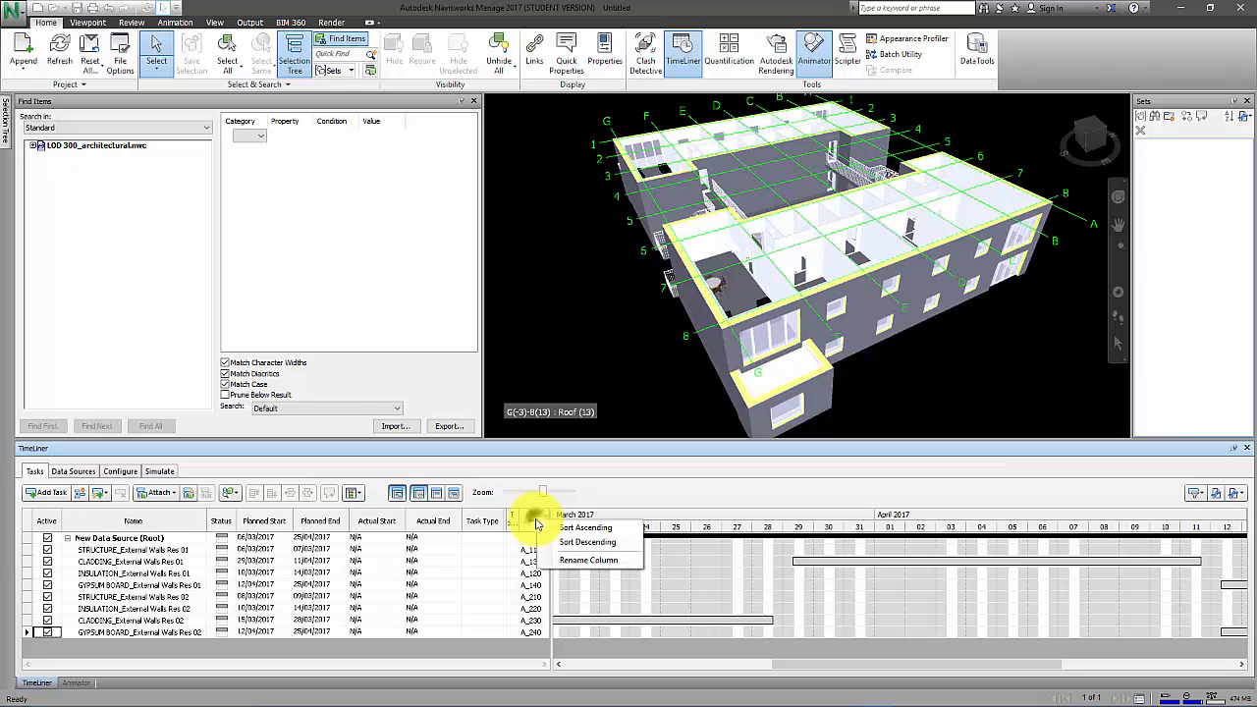
click(587, 560)
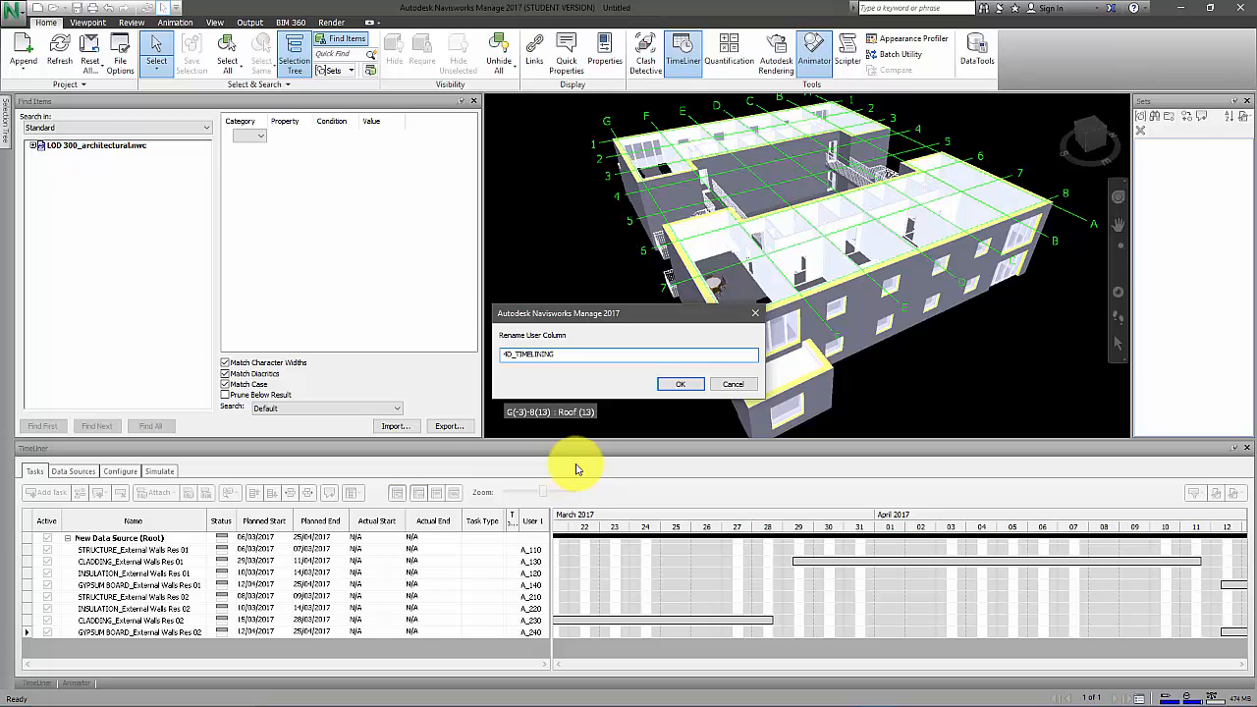
click(693, 384)
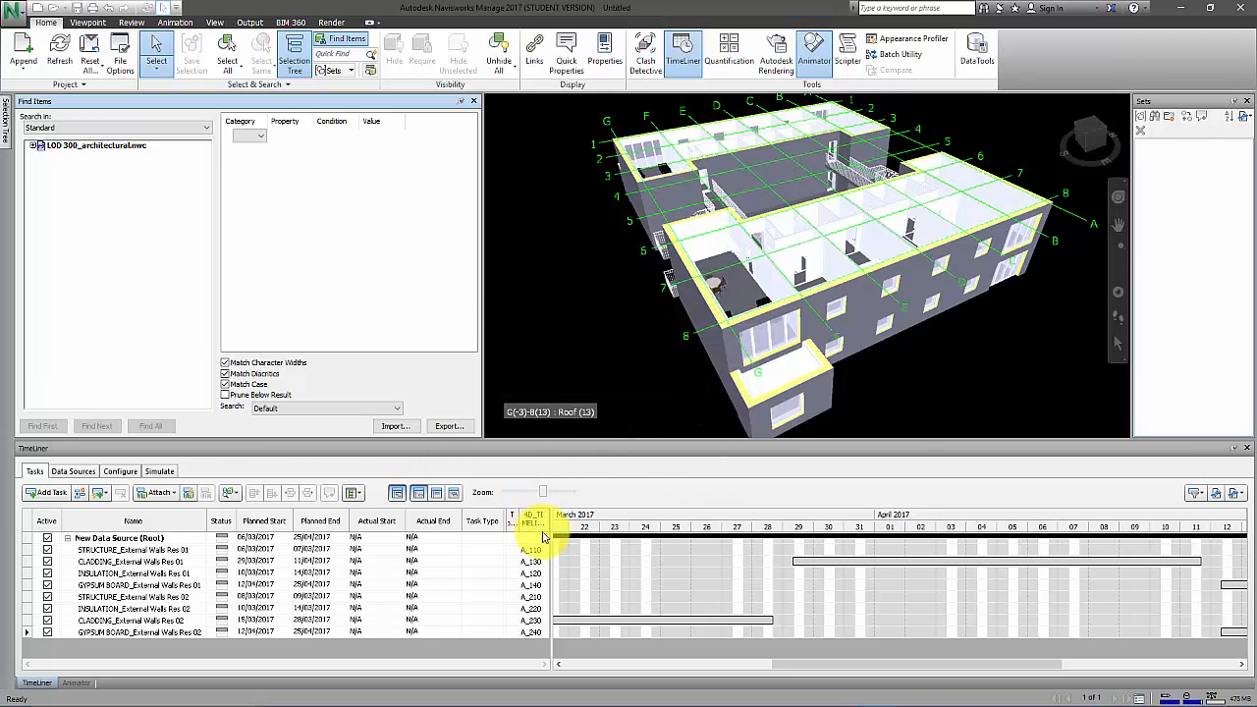
drag(551, 535, 463, 525)
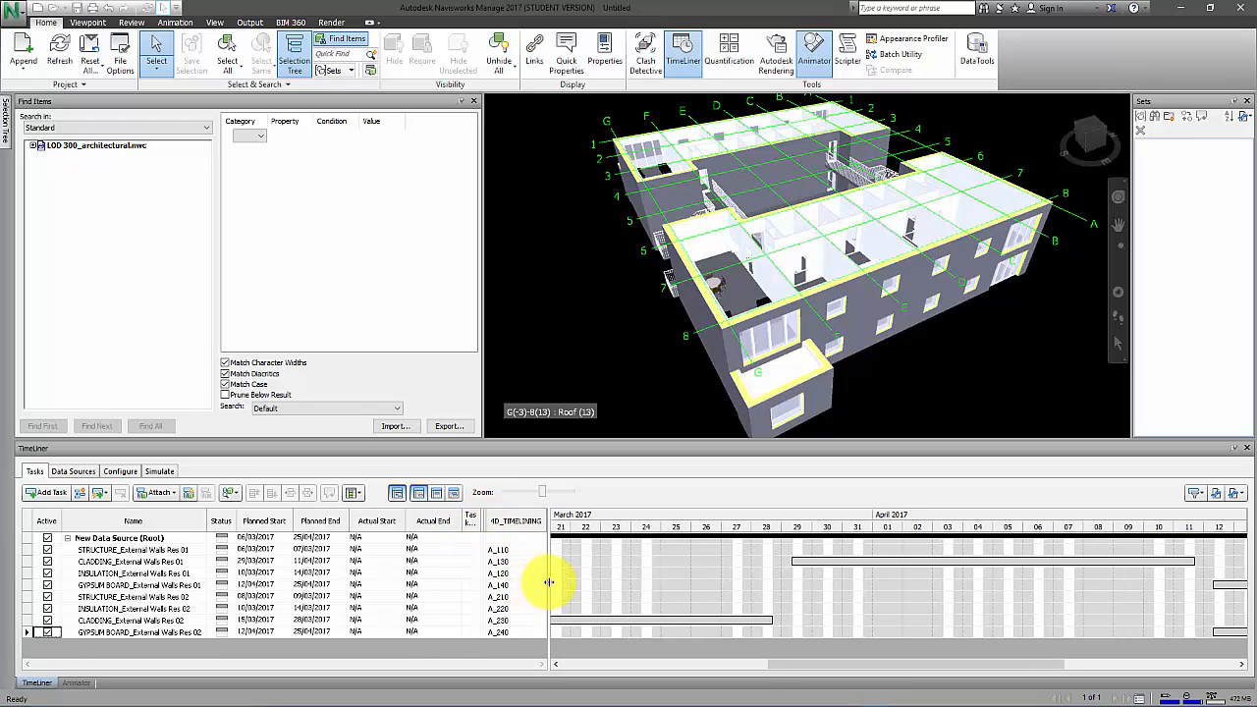
drag(549, 582, 805, 581)
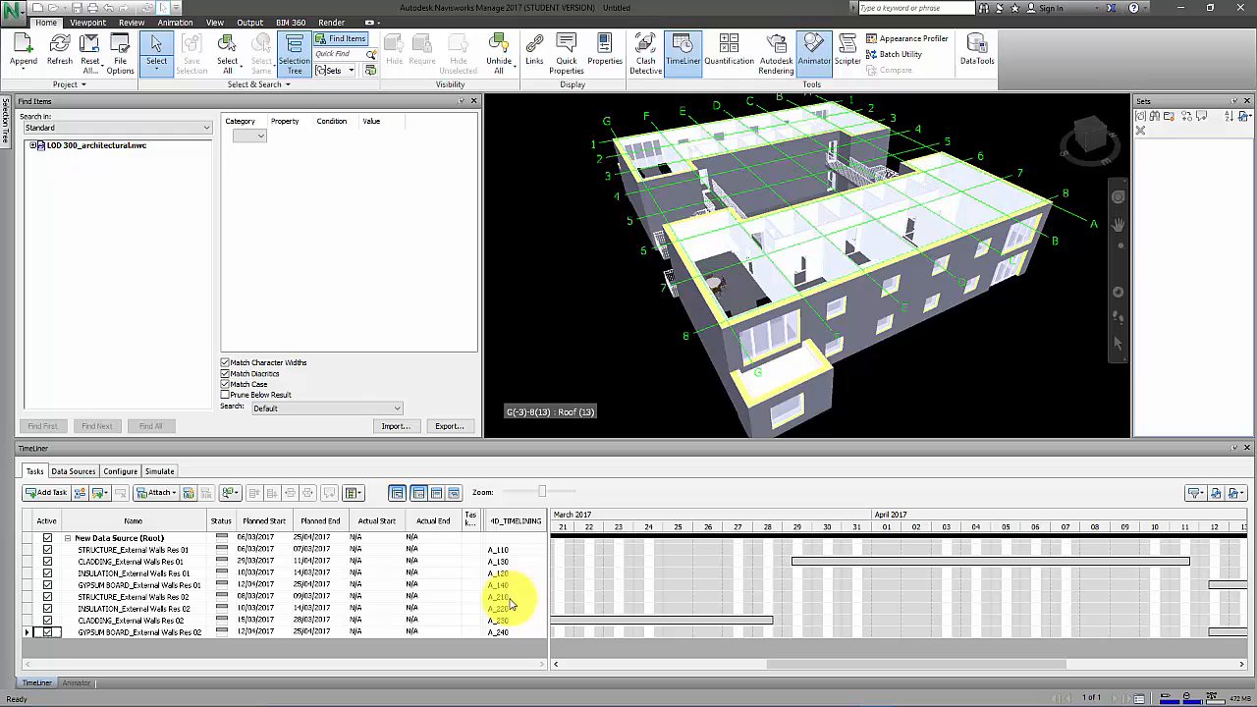
- Start a Find Items search condition with the category Element and the property 4D_TIMELINING, widening the category column for readability
click(260, 140)
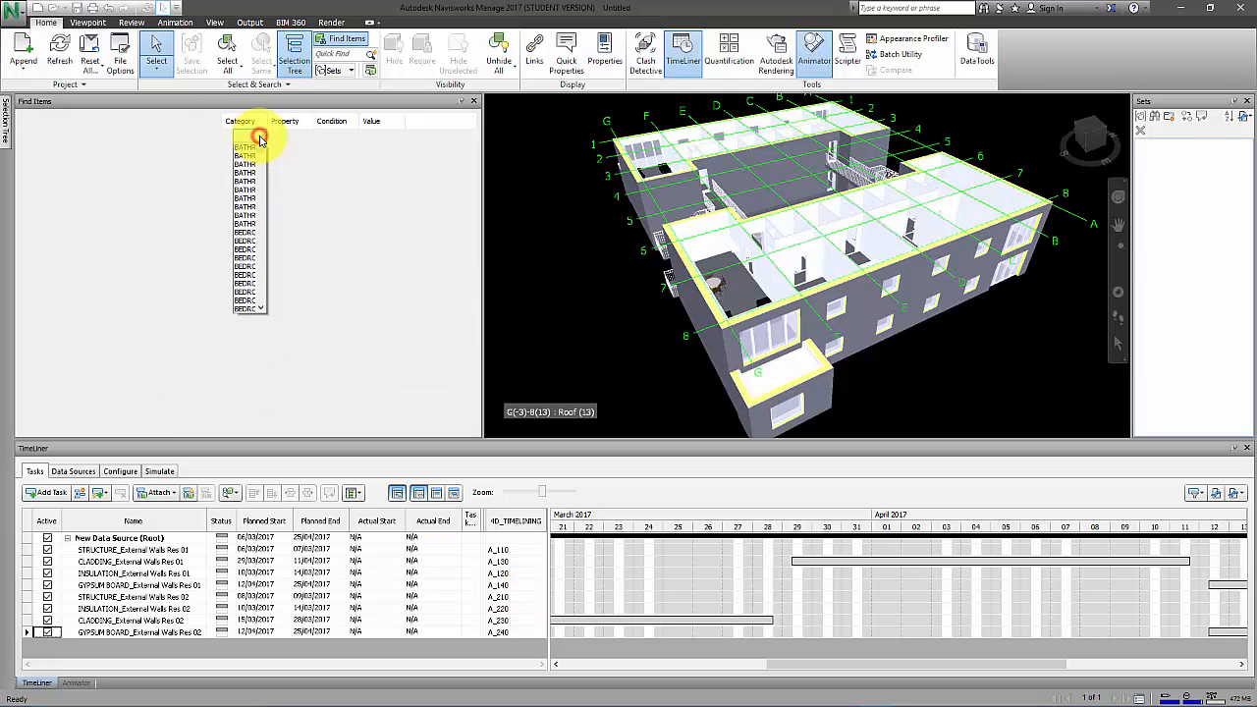
click(254, 140)
drag(271, 120, 301, 121)
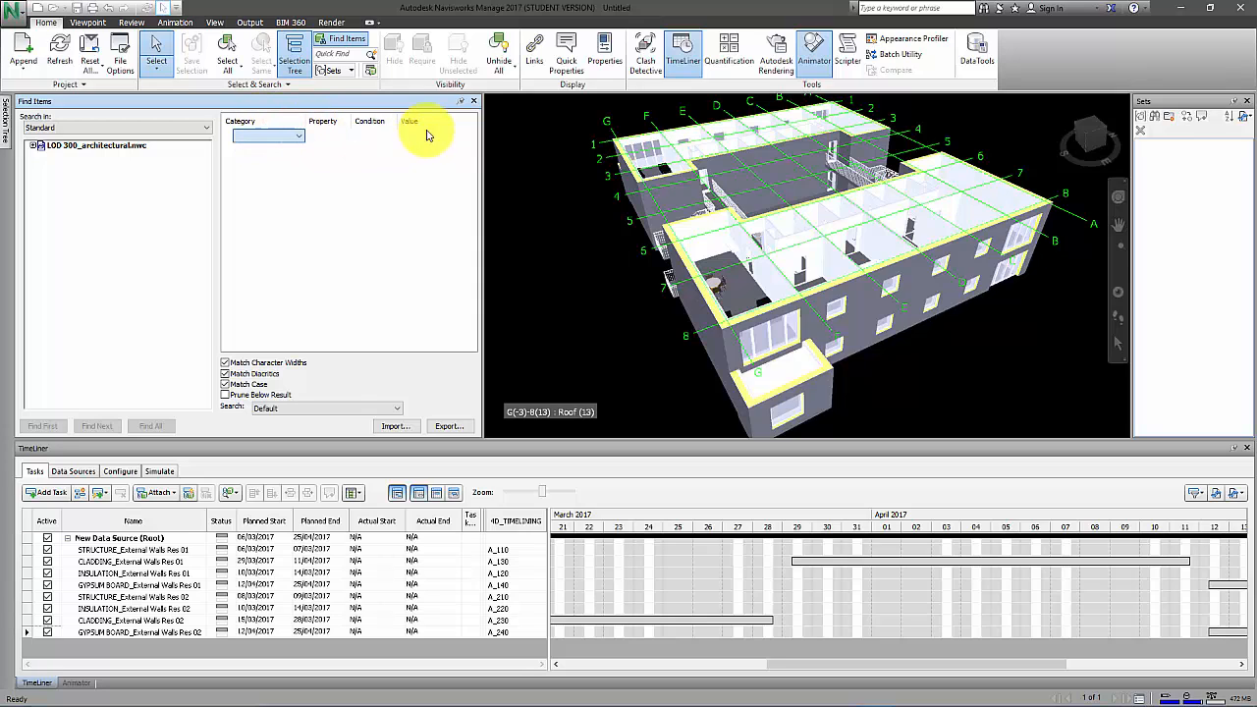
click(300, 143)
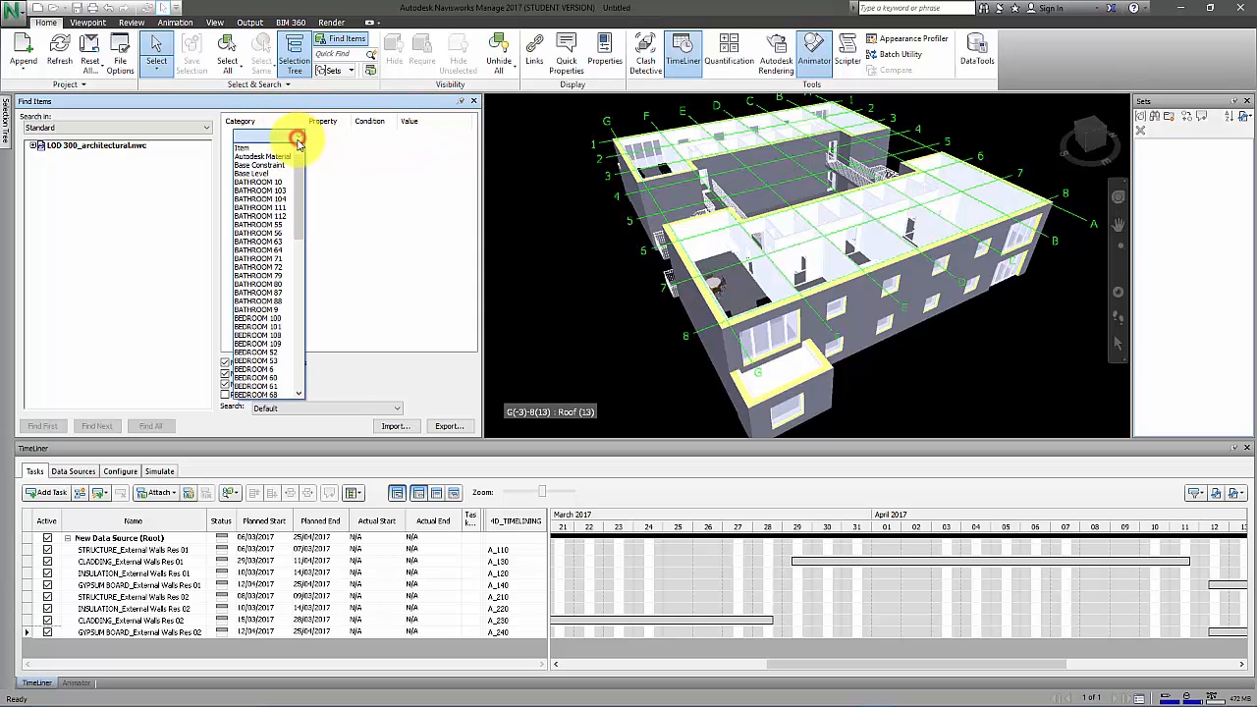
drag(299, 165, 301, 259)
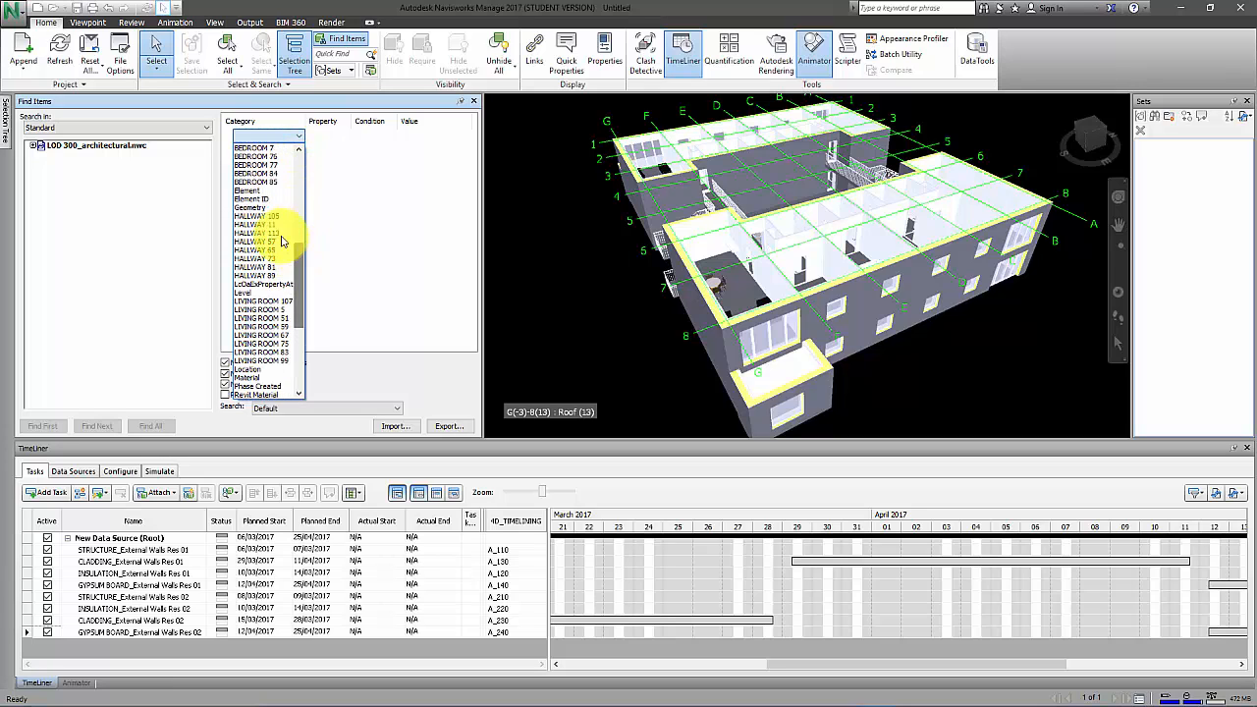
click(253, 186)
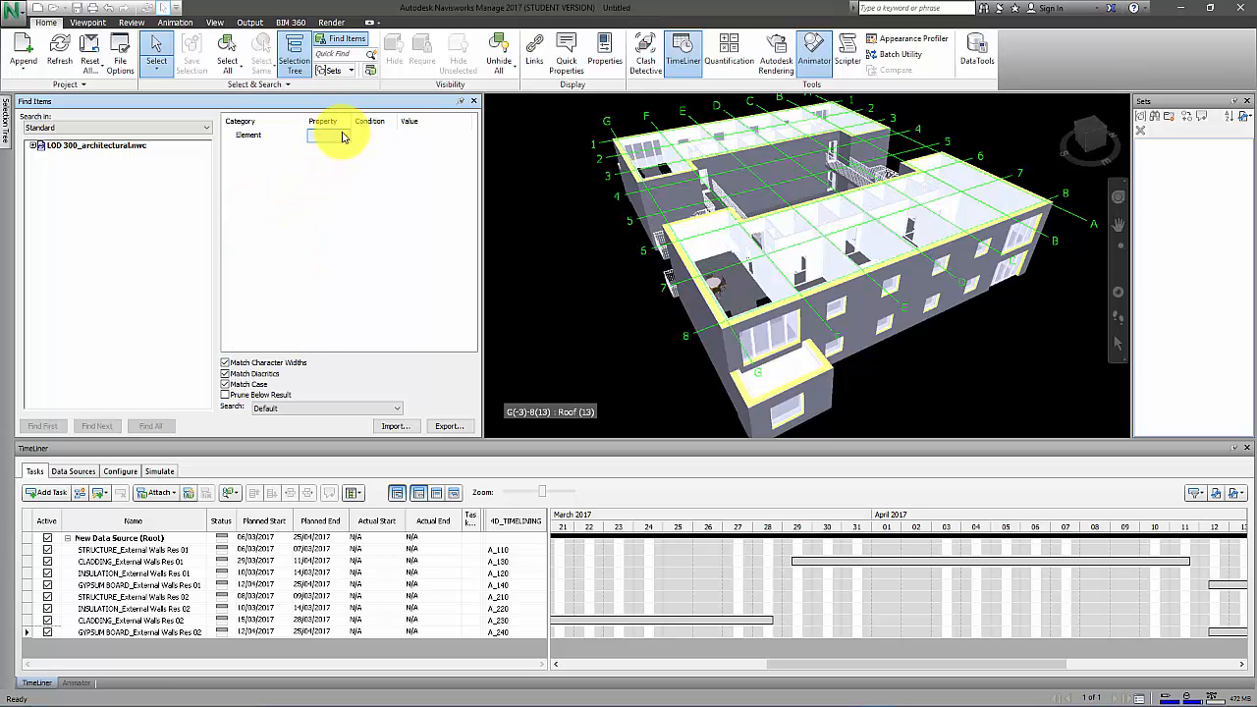
click(337, 135)
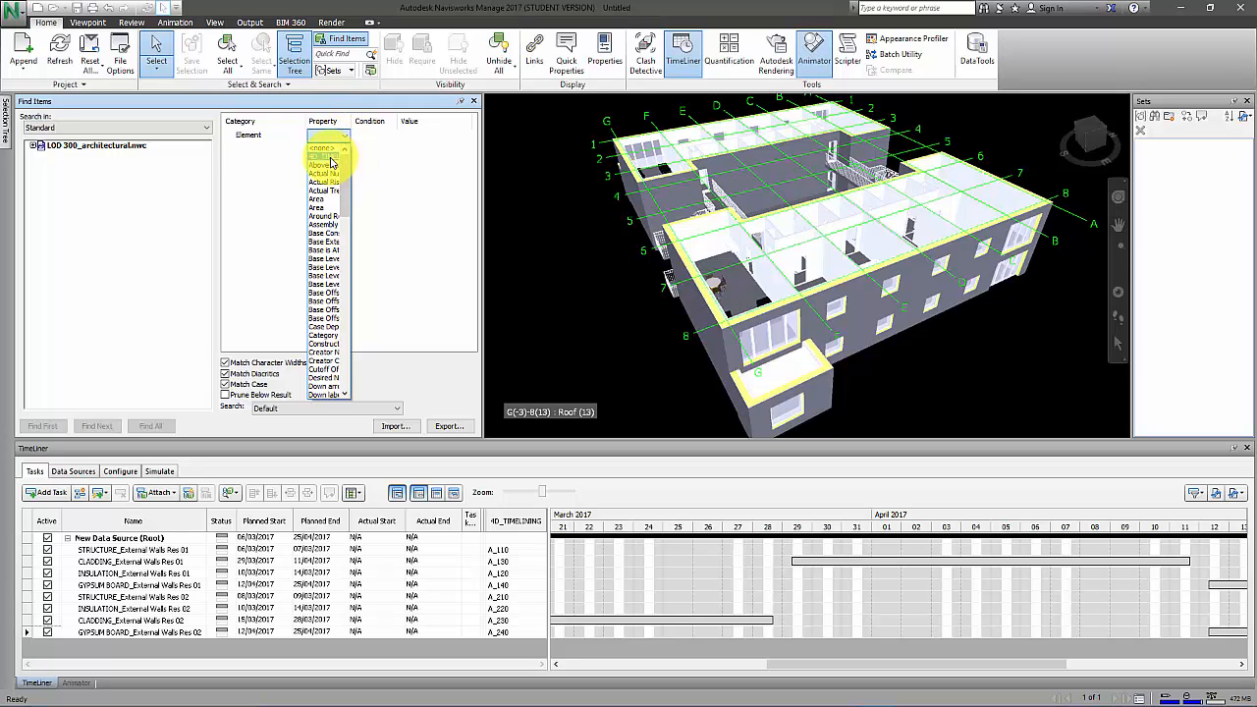
click(330, 157)
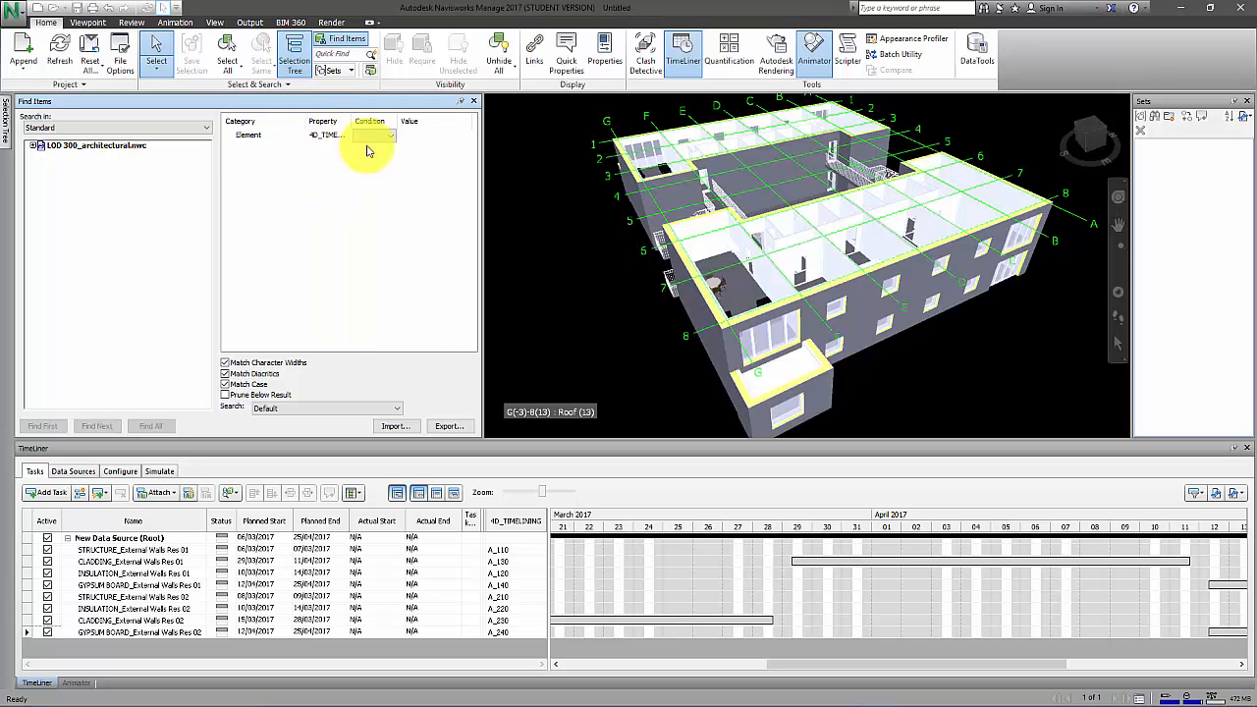
- Find all items whose 4D_TIMELINING value equals A_110 and save the search as a set named A_110
click(388, 137)
click(382, 149)
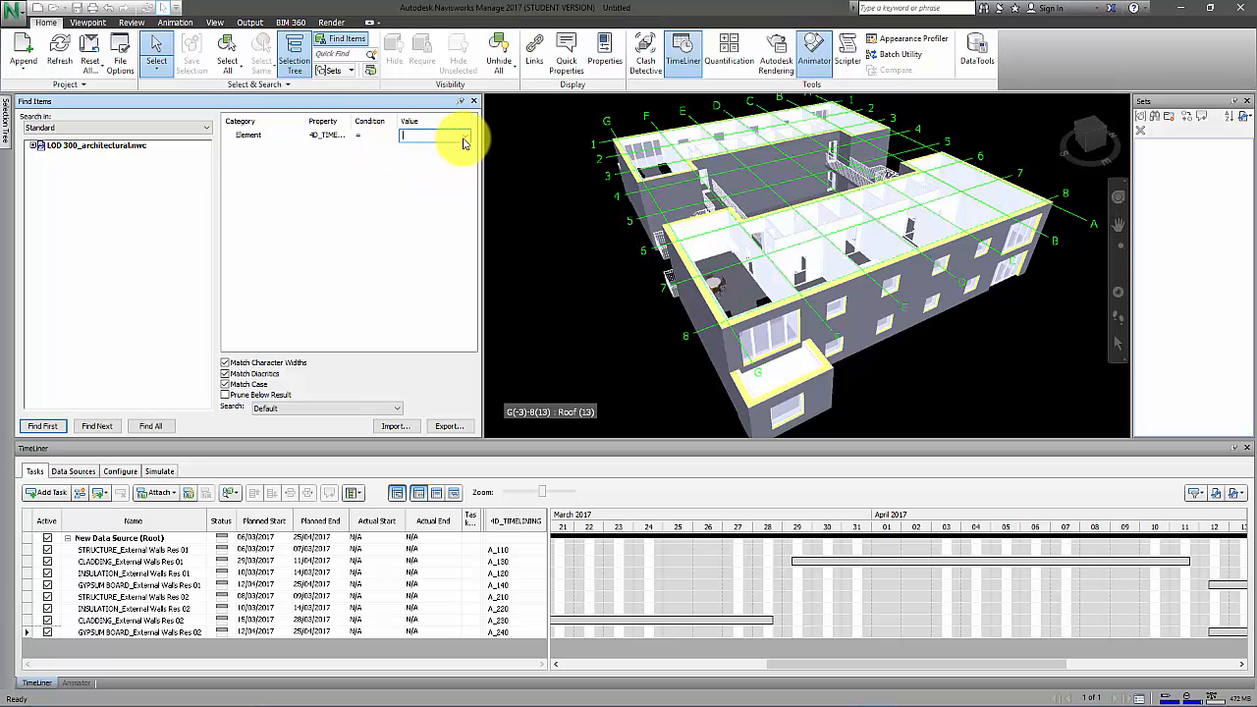
click(463, 137)
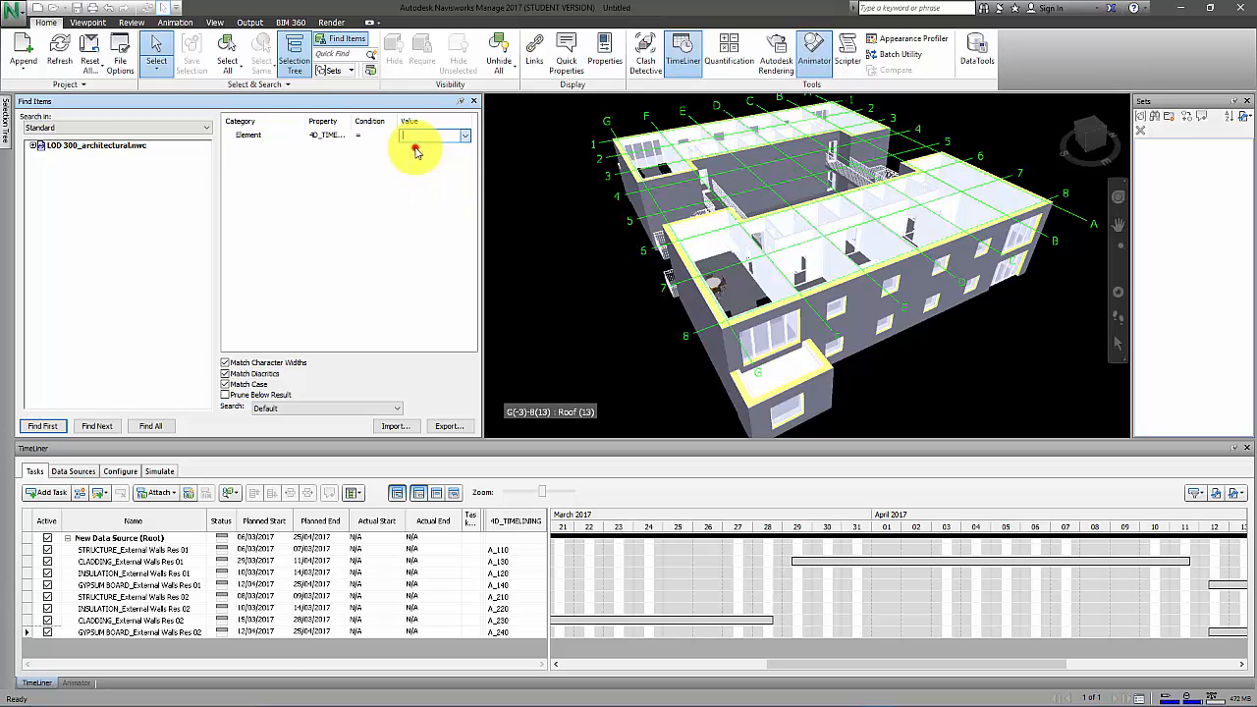
click(415, 148)
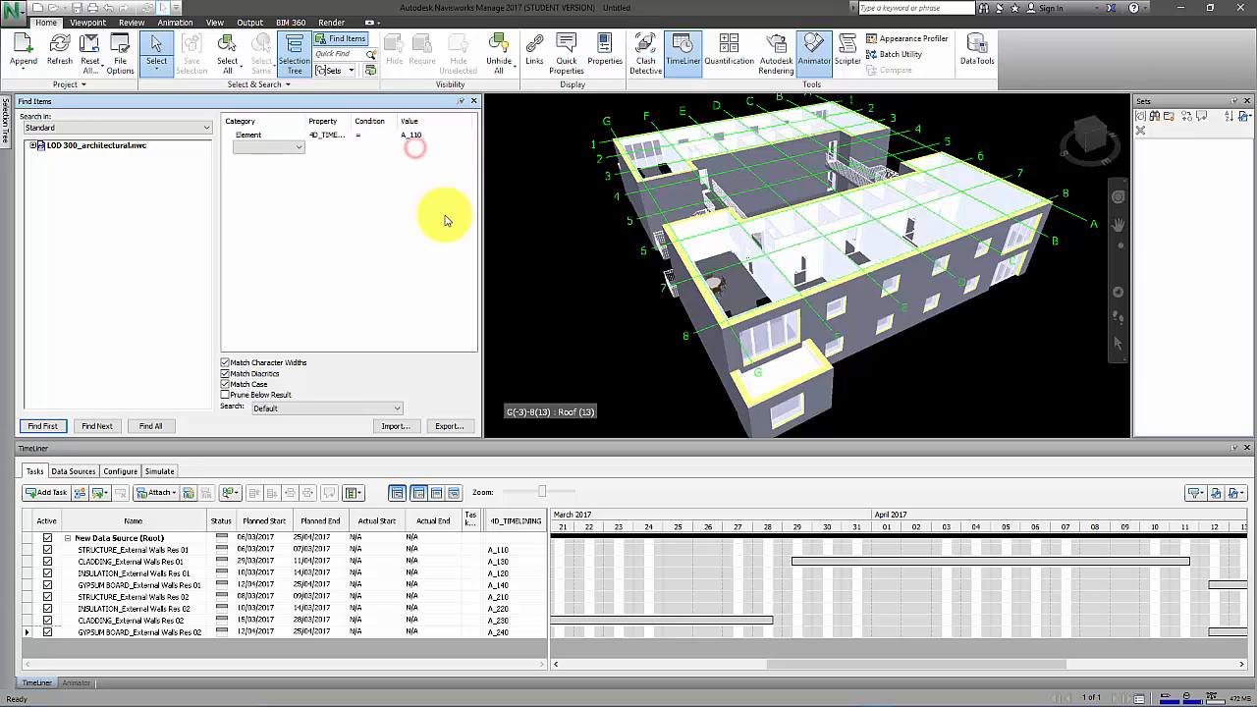
click(152, 425)
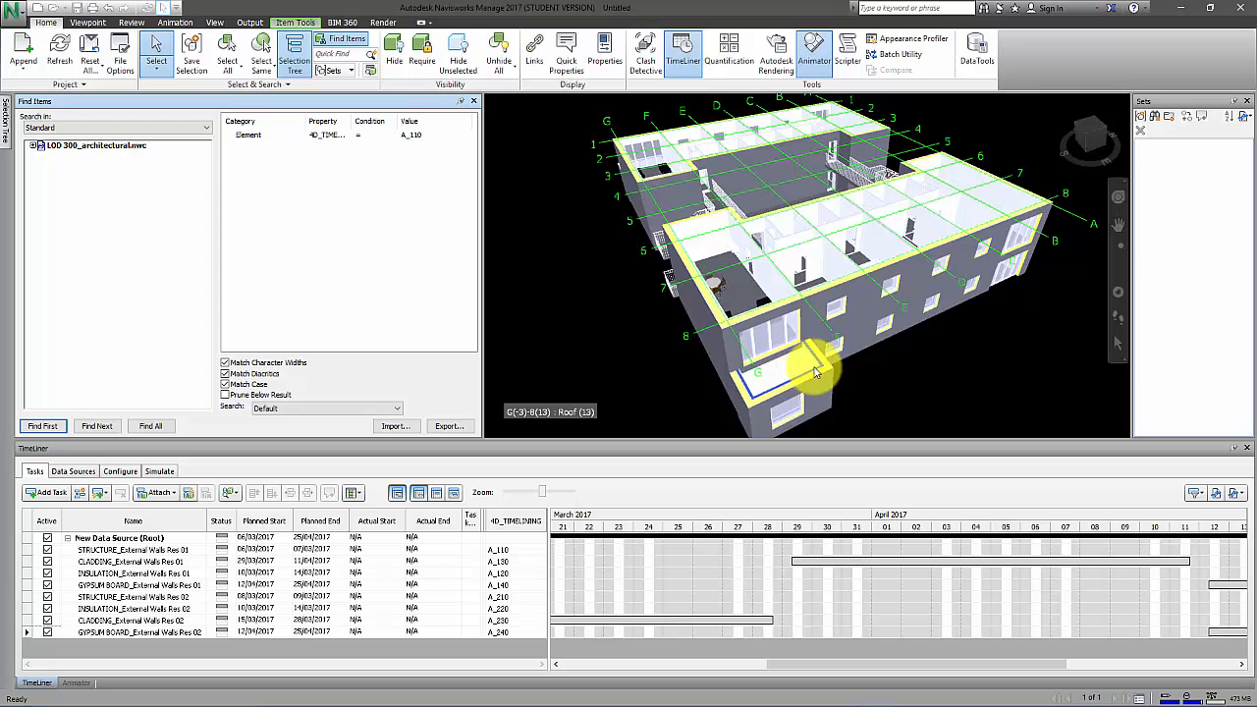
click(1156, 119)
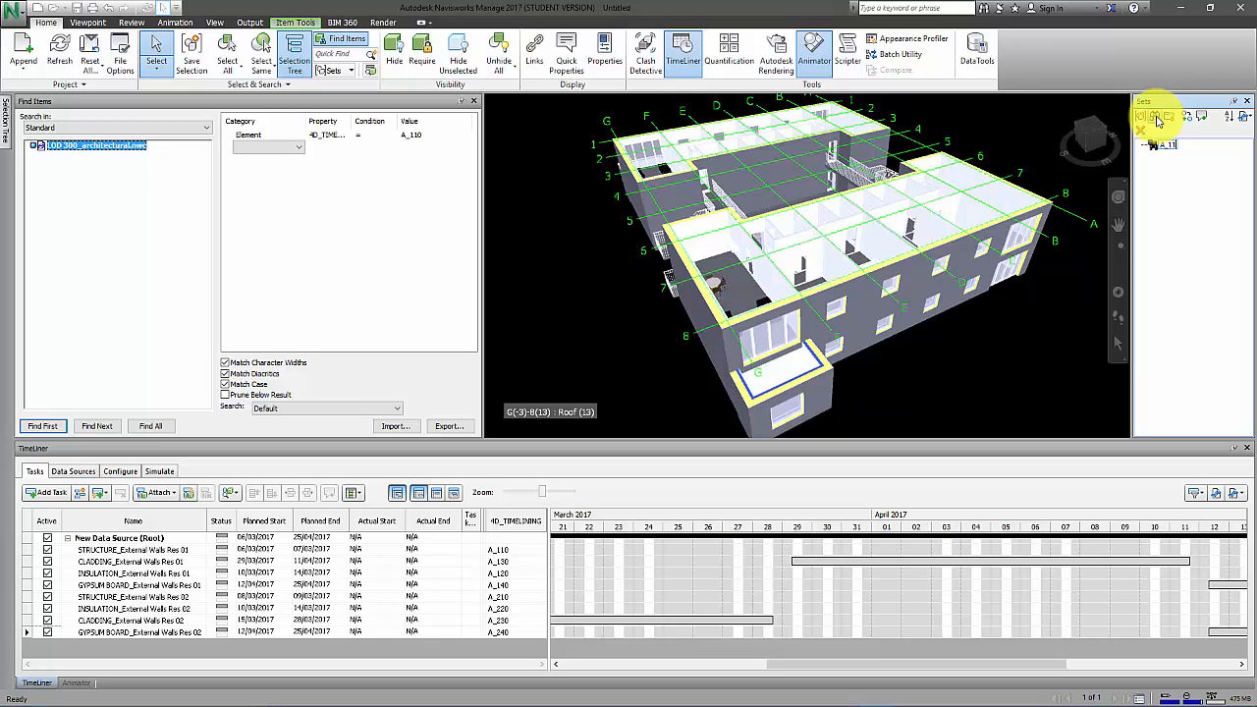
click(1167, 185)
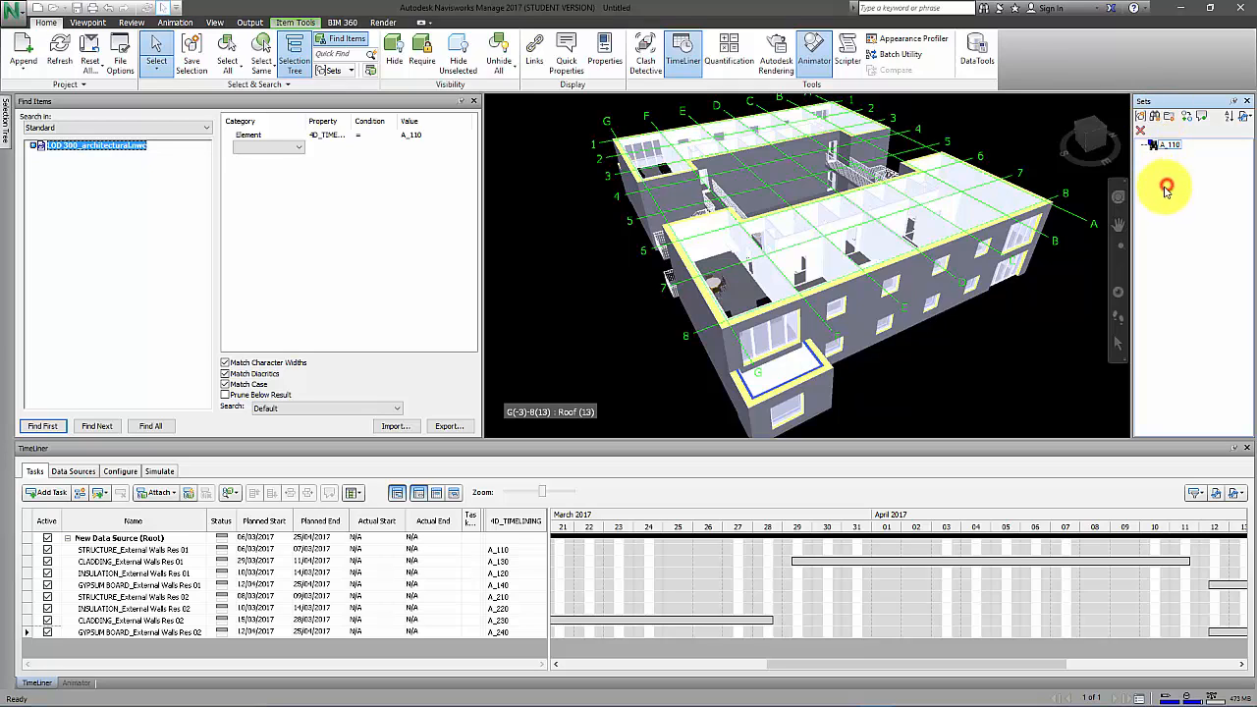
- Change the search value to A_120, find all matching items and save the search as set A_120
click(416, 134)
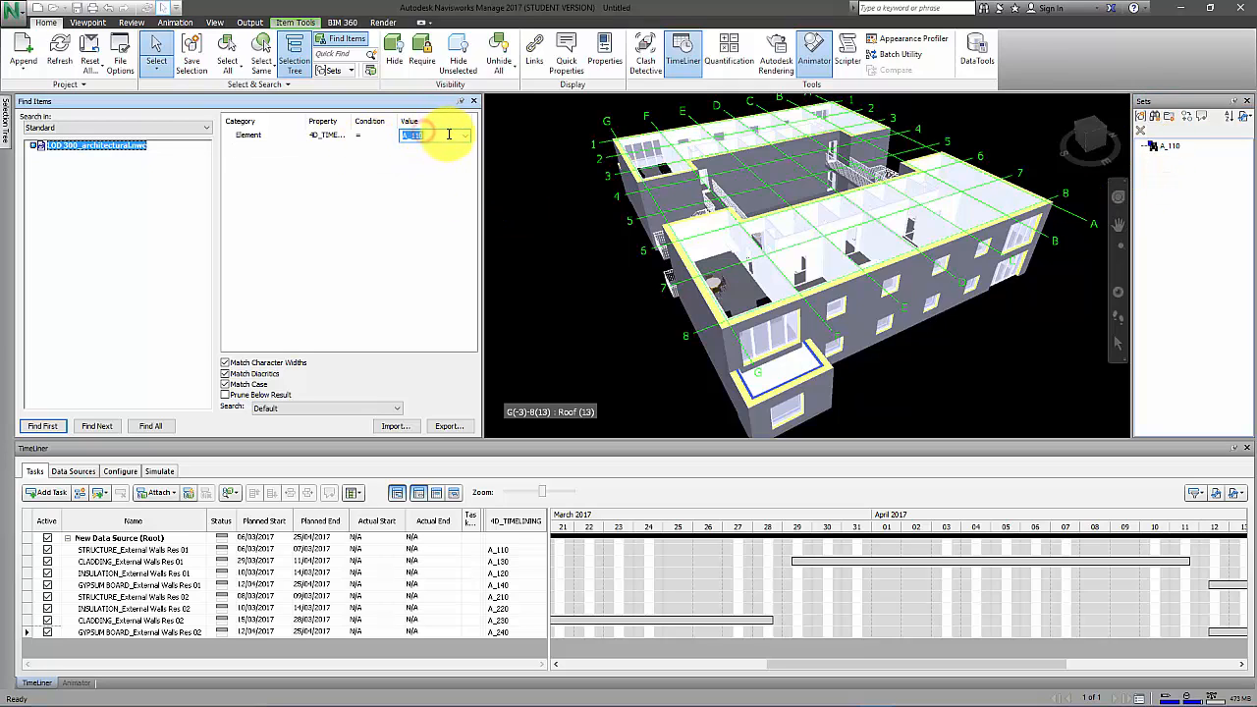
click(463, 135)
click(412, 156)
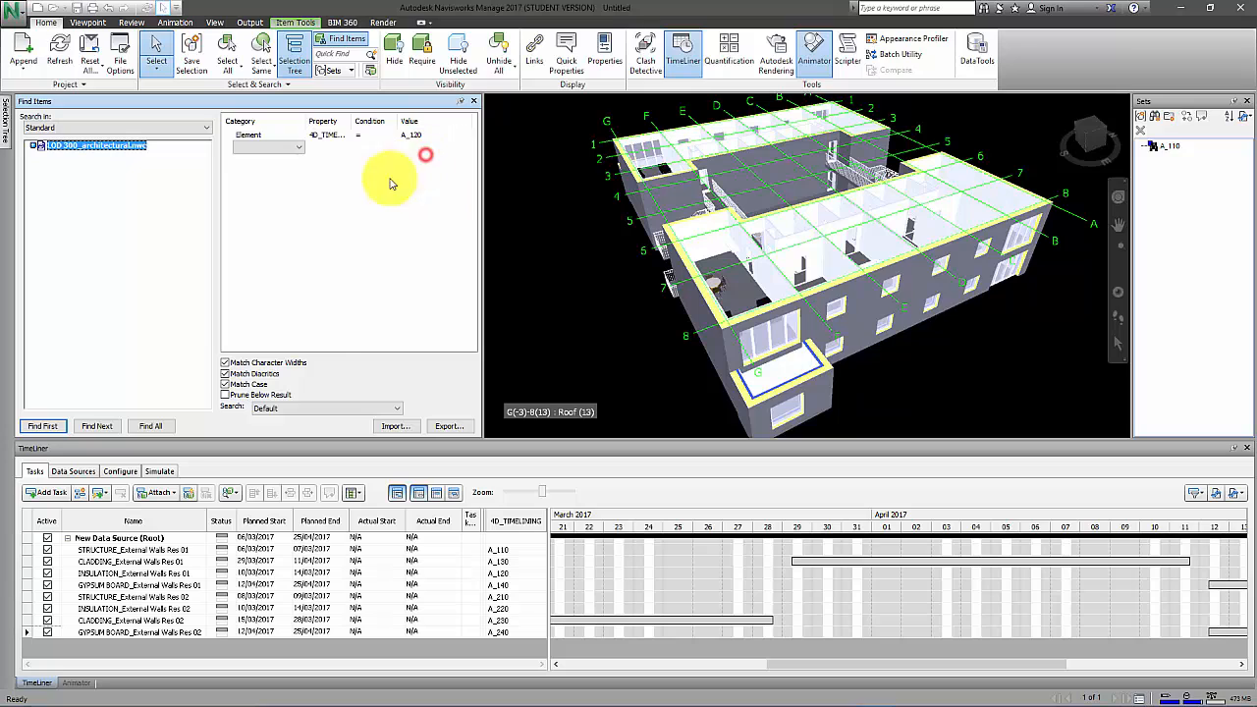
click(149, 425)
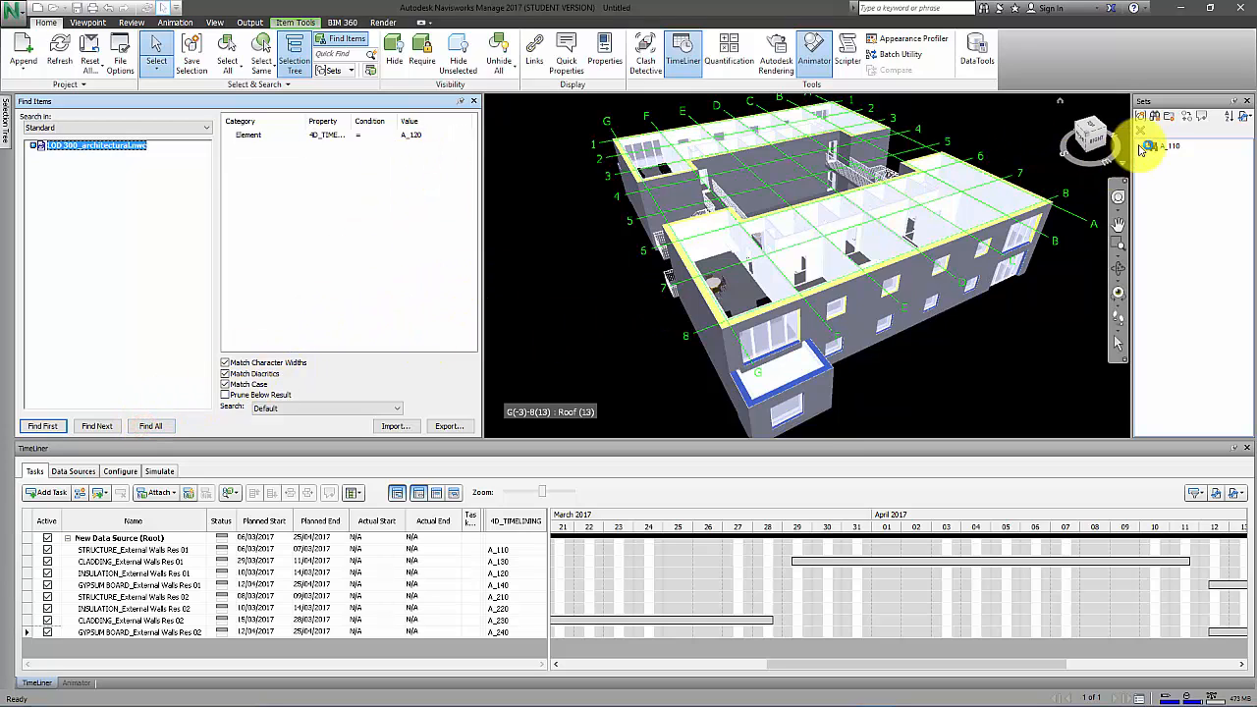
click(1155, 116)
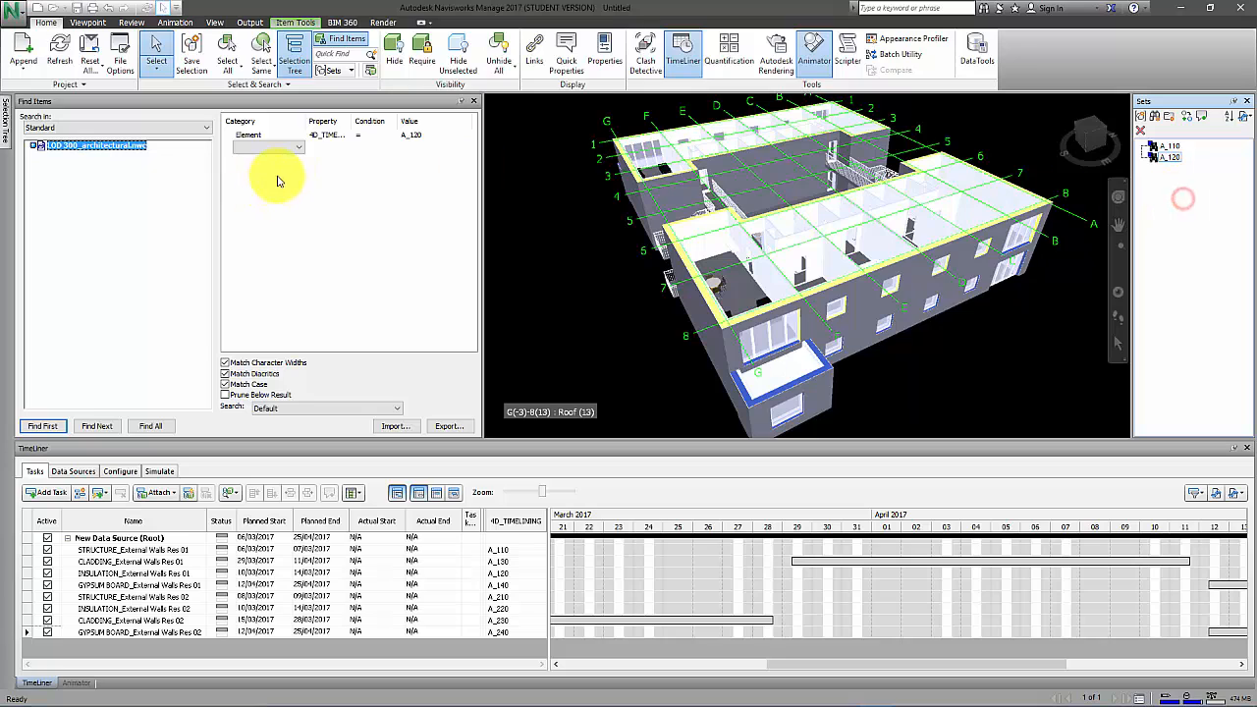
- Change the search value to A_130, find all matching items and save the search as set A_130
click(432, 134)
click(464, 134)
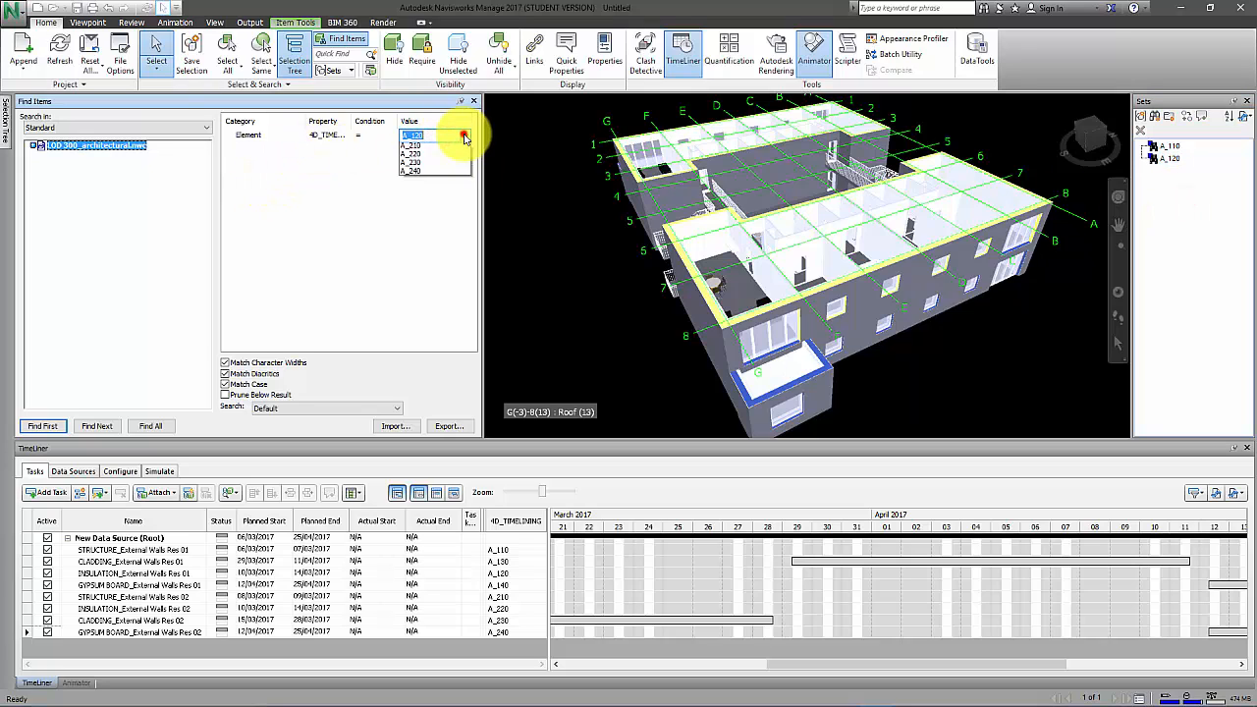
click(428, 164)
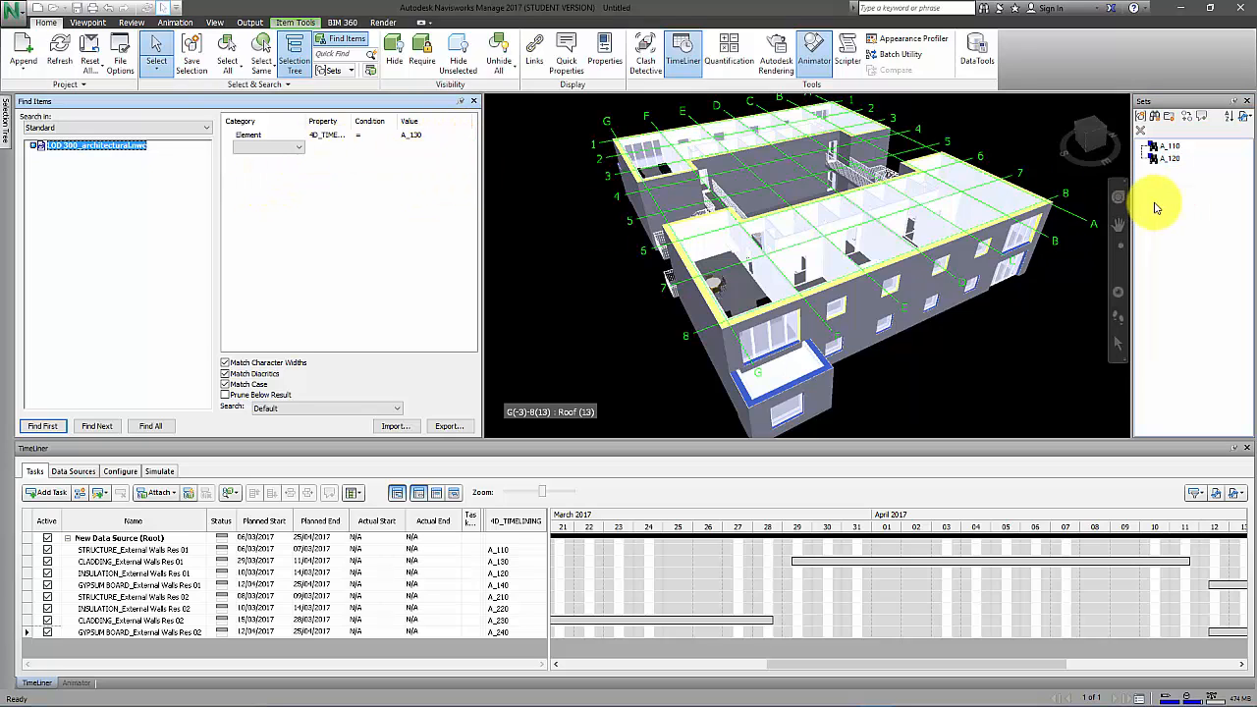
click(157, 426)
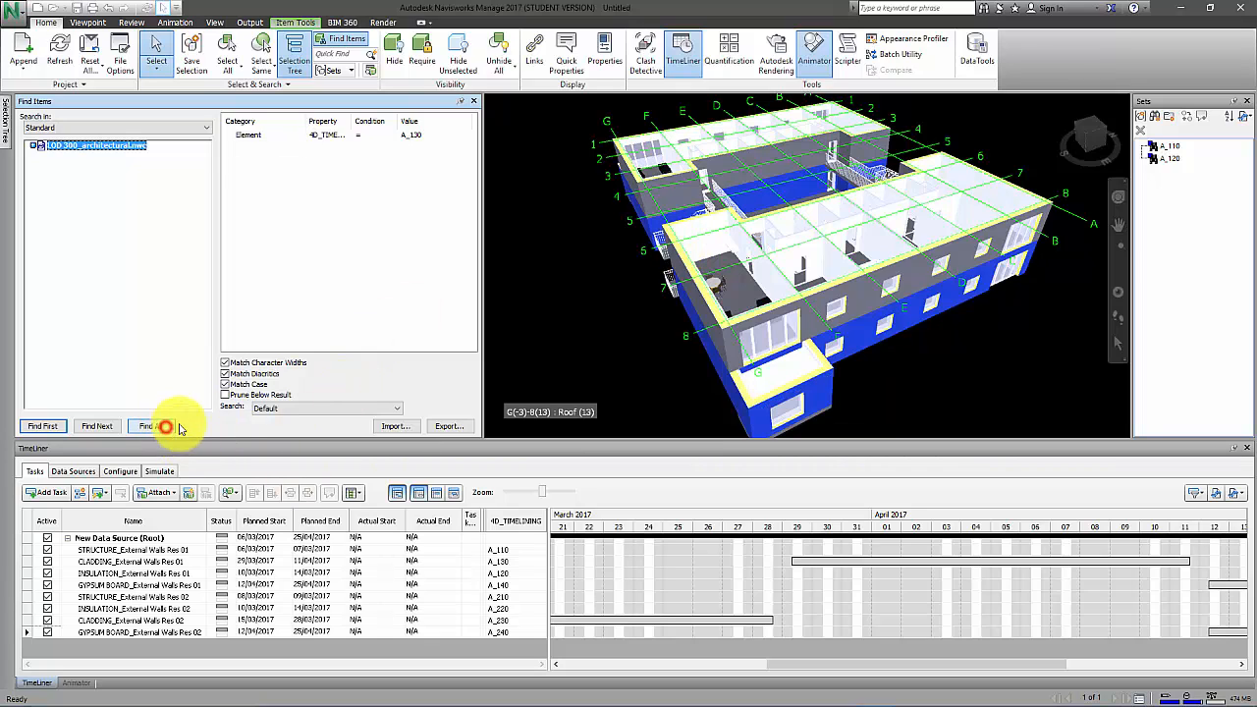
click(1156, 116)
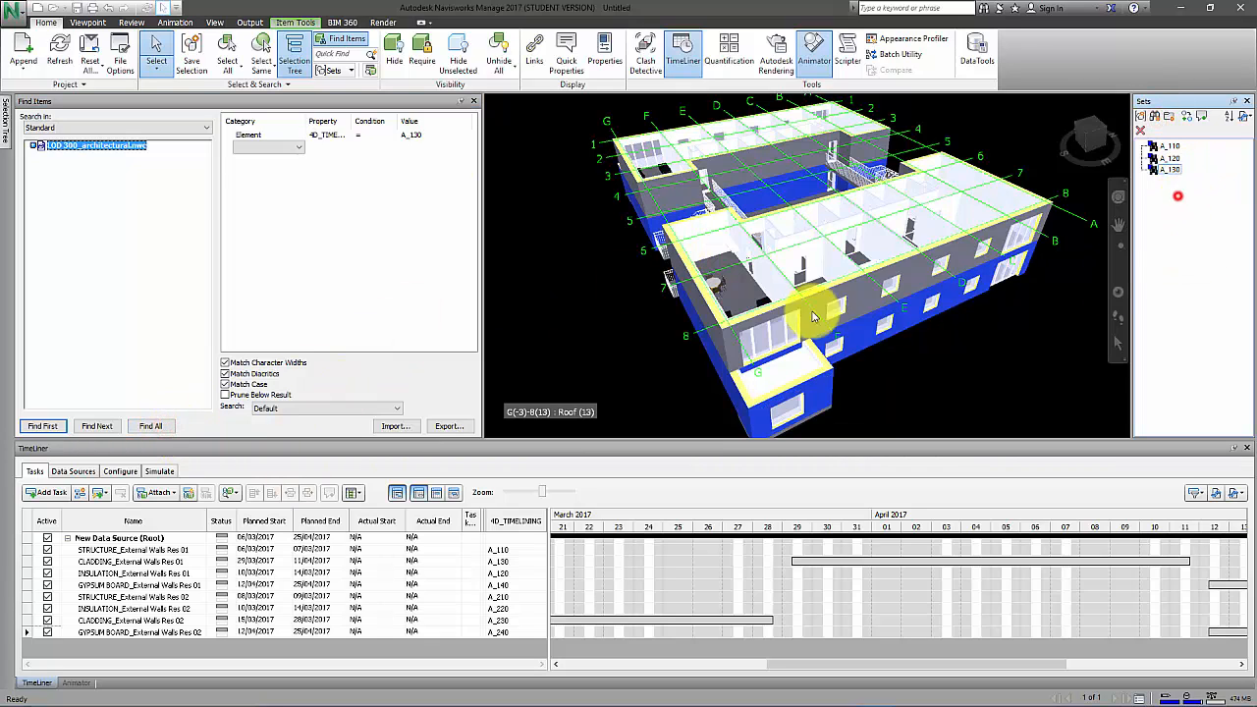
- Change the search value to A_140, find all matching items and save the search as a set named A_14
click(459, 134)
click(429, 175)
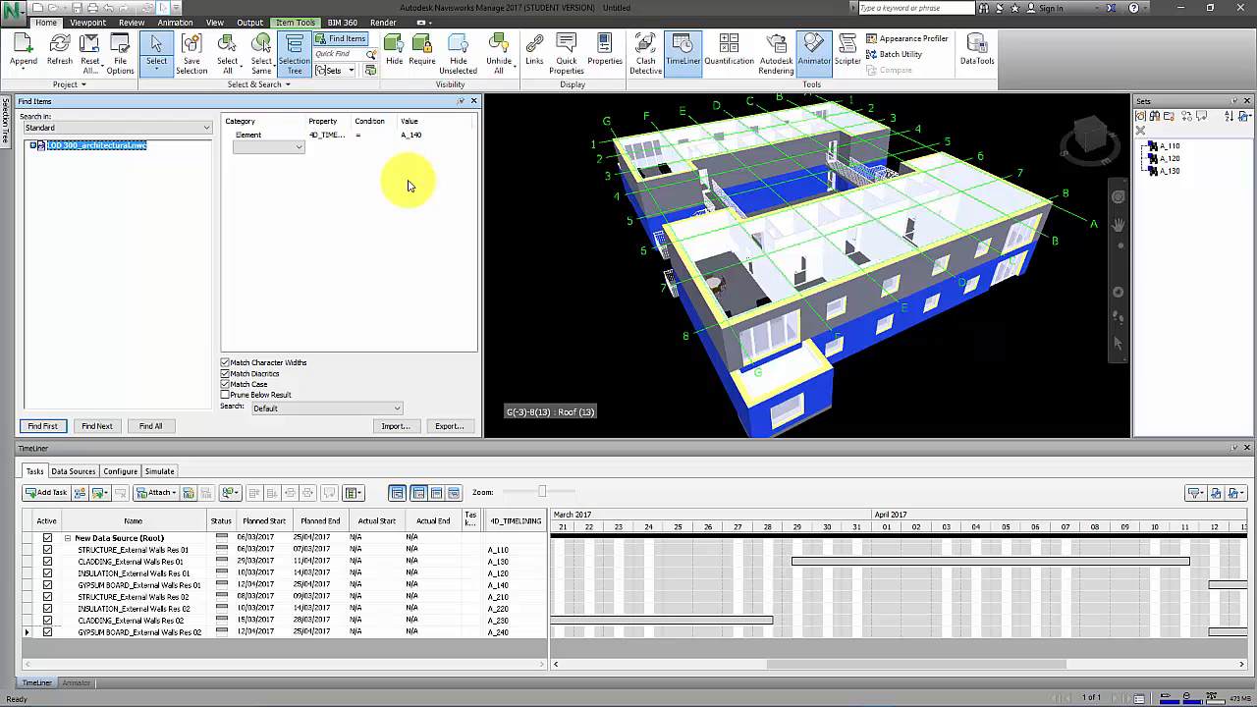
click(150, 426)
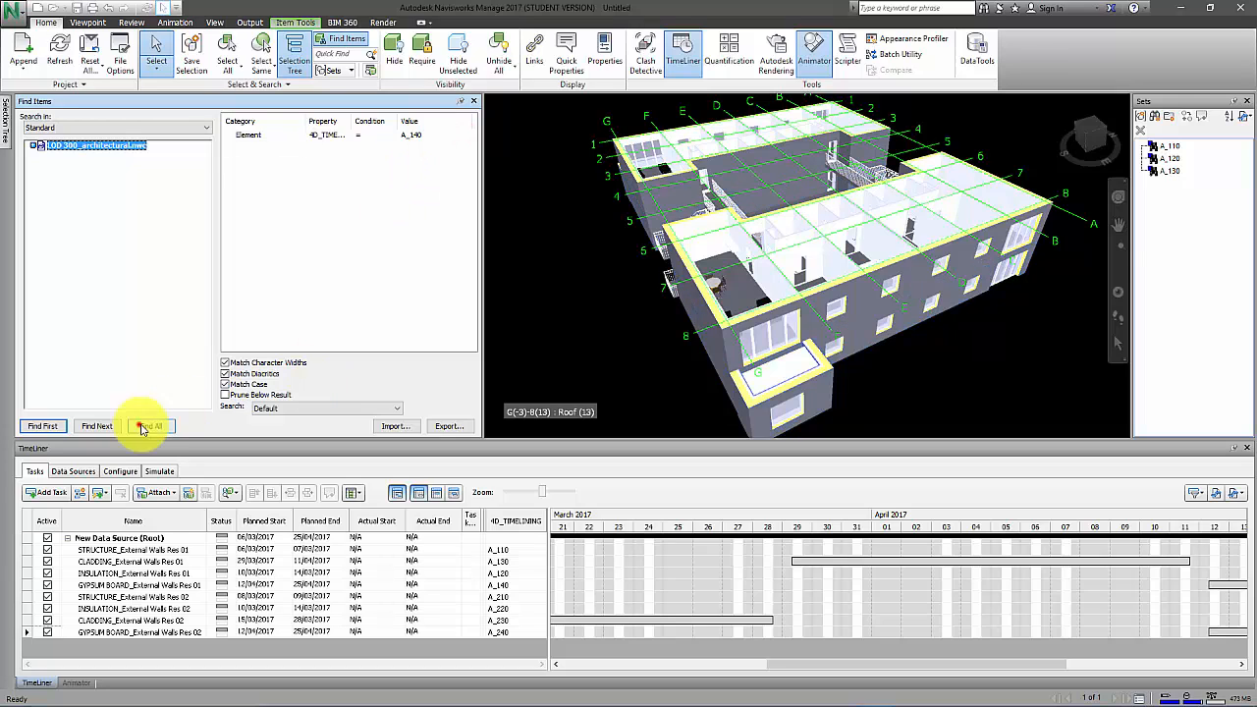
click(1156, 115)
text(A_14)
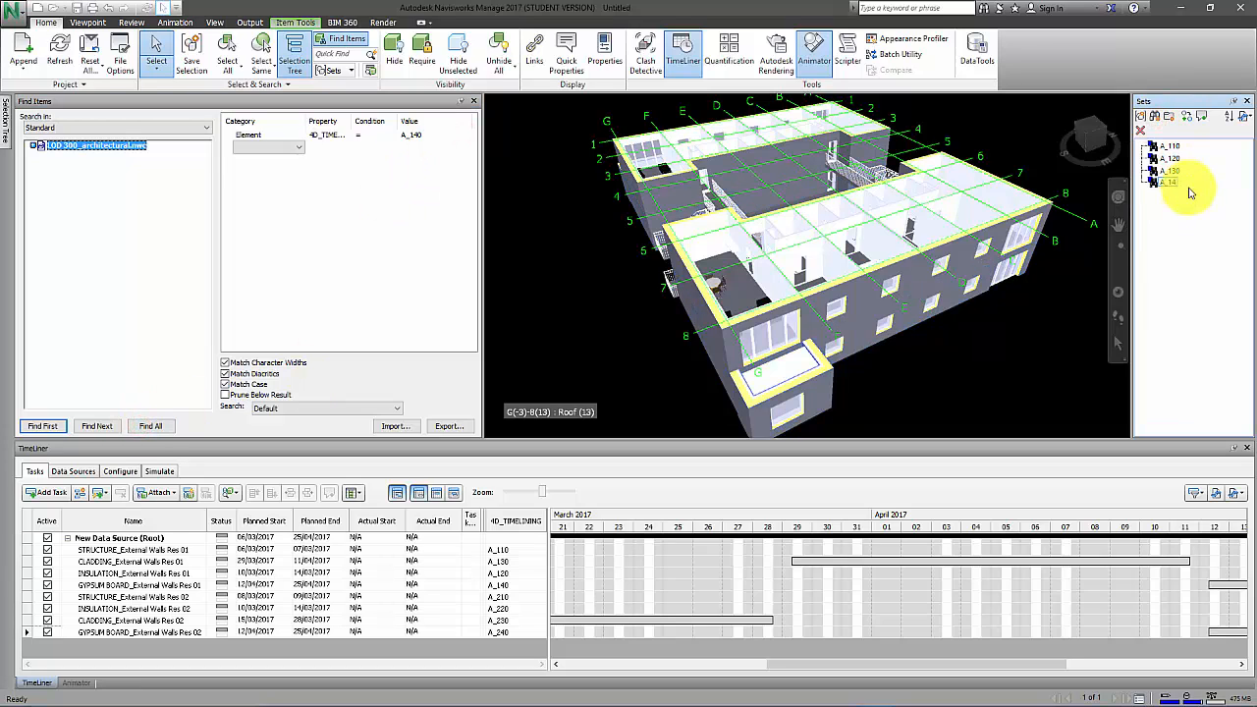
- Complete the set name A_140, then find all items with value A_210 and save that search as set A_210
text(0)
click(1198, 212)
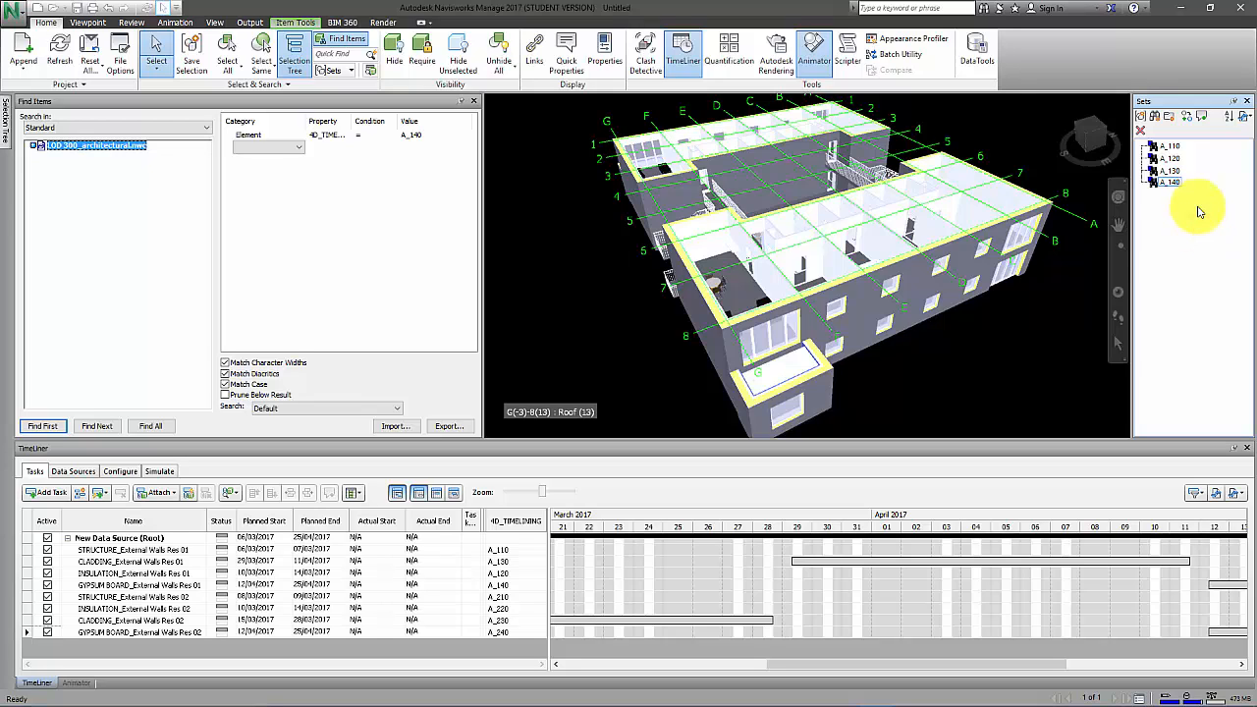
click(455, 134)
text(A_210)
click(150, 426)
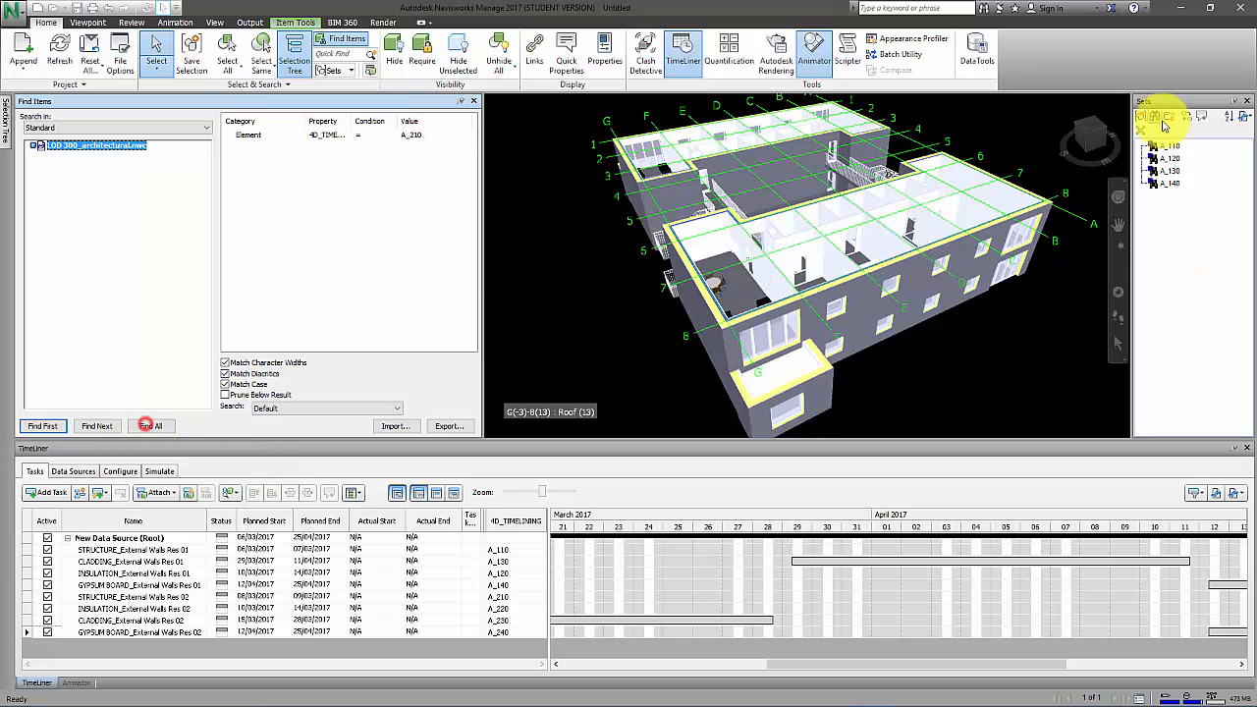
click(1154, 117)
- Change the search value to A_220, find all matching items and save the search as set A_220
click(415, 134)
text(A_220)
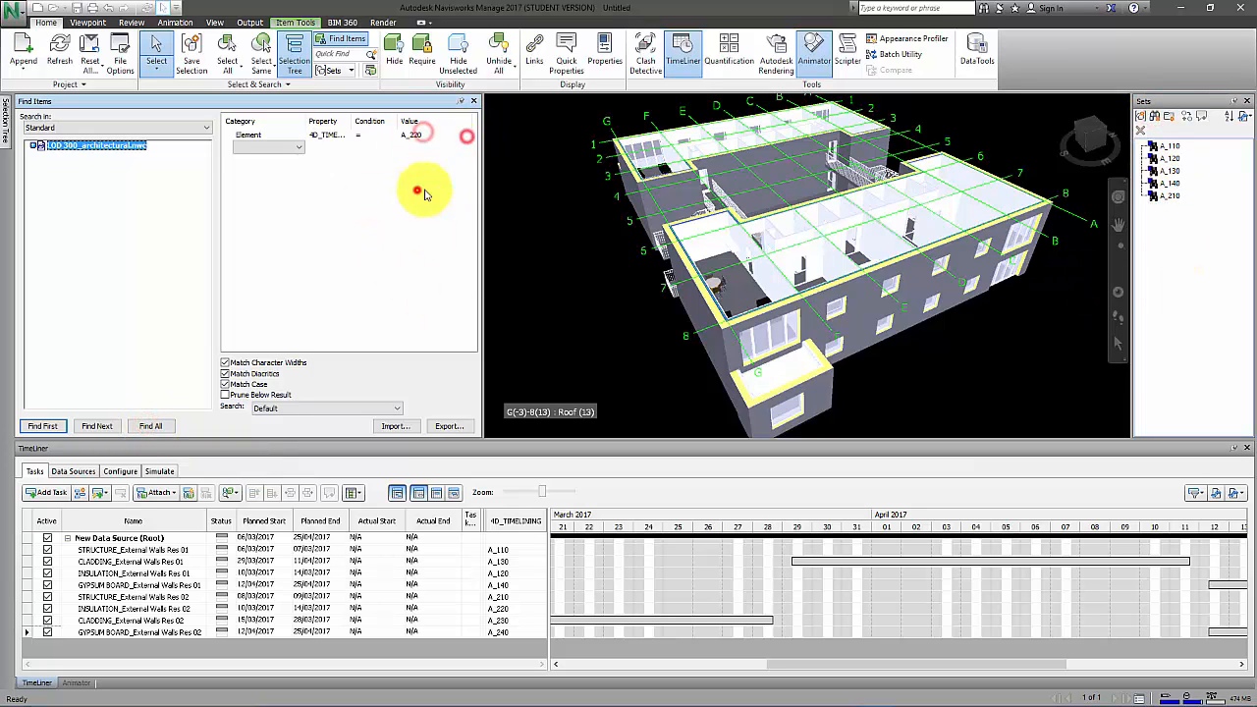
click(151, 426)
click(1154, 117)
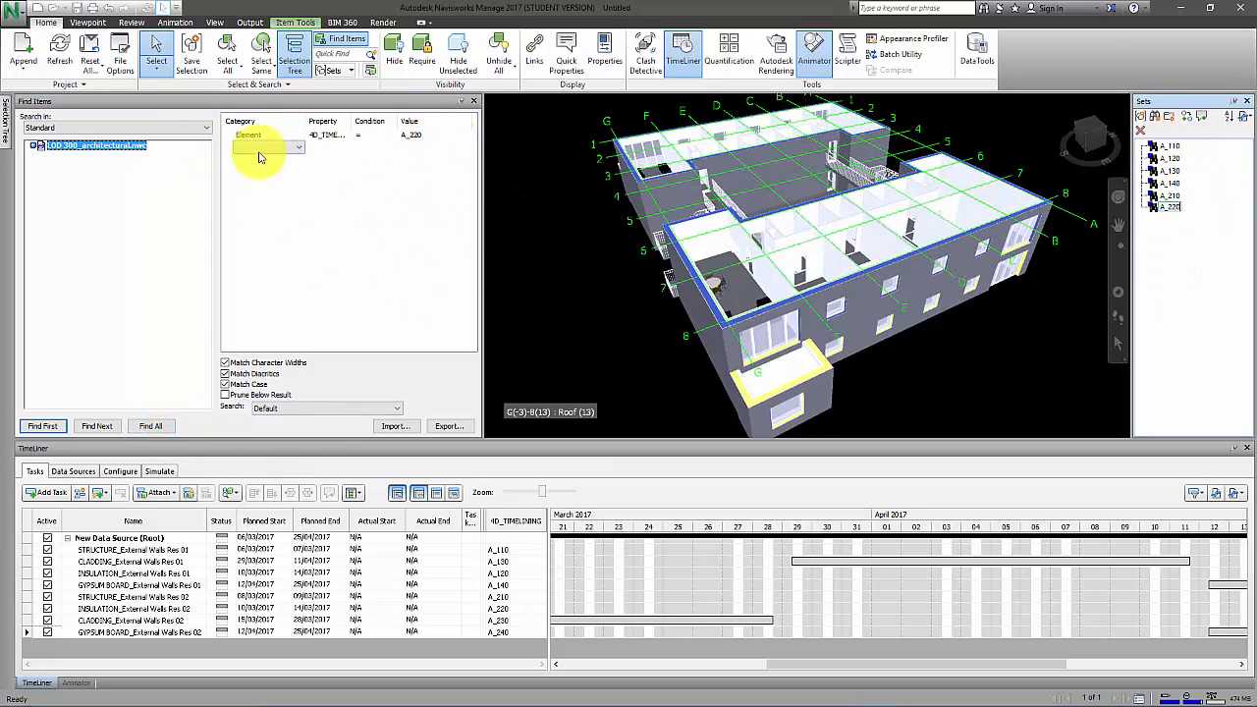
- Change the search value to A_230, find all matching items and save the search as set A_230
click(426, 131)
click(413, 197)
click(151, 426)
click(1156, 116)
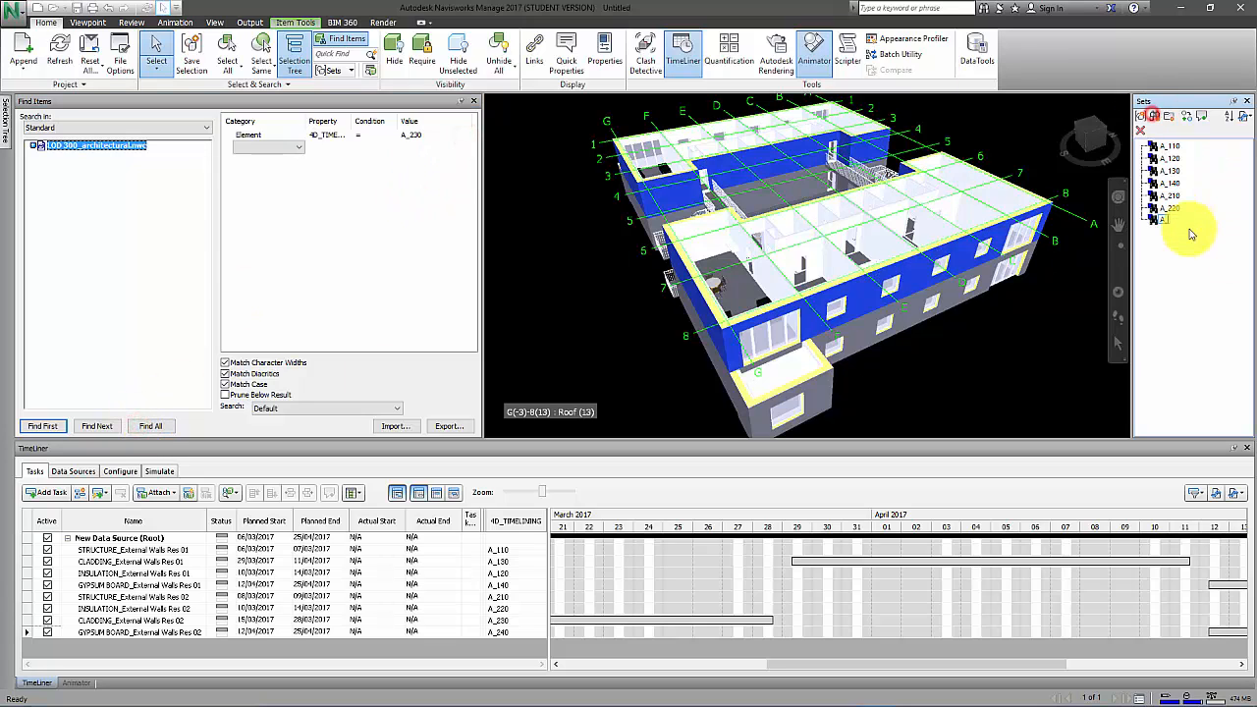
click(1184, 258)
- Change the search value to A_240, find all matching items and save the search as set A_240
click(426, 134)
click(432, 200)
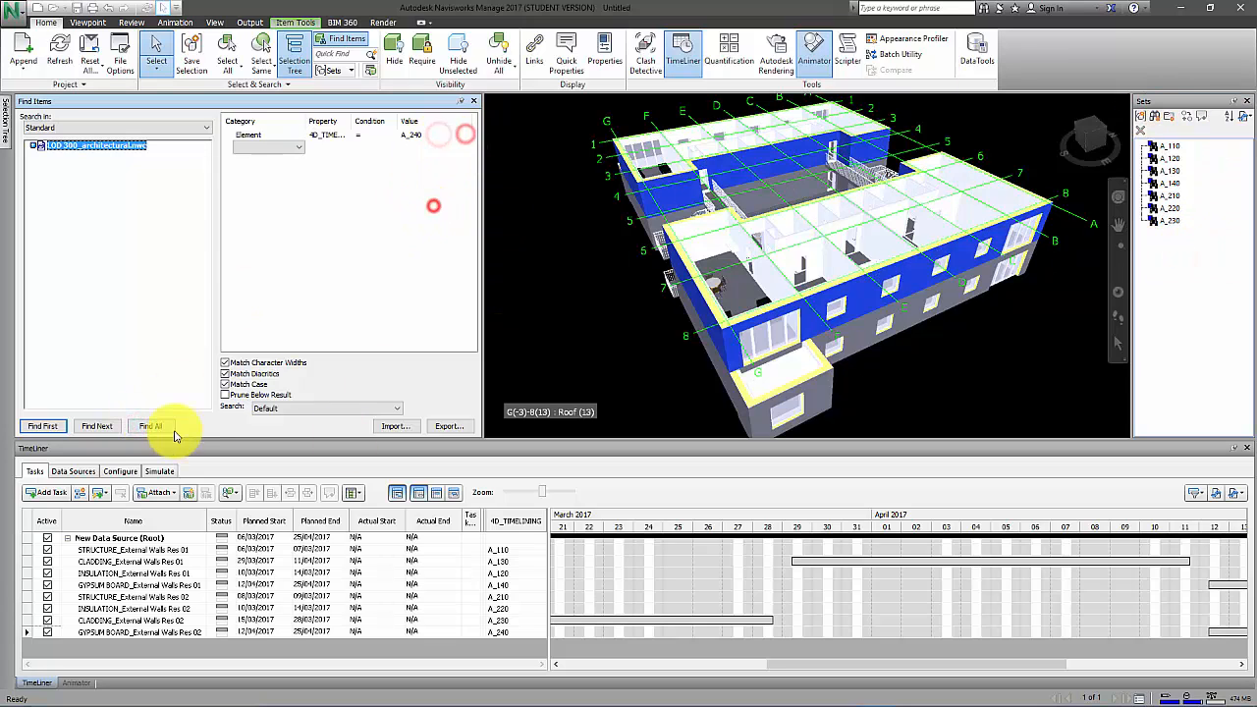
click(153, 427)
click(1155, 117)
click(1186, 274)
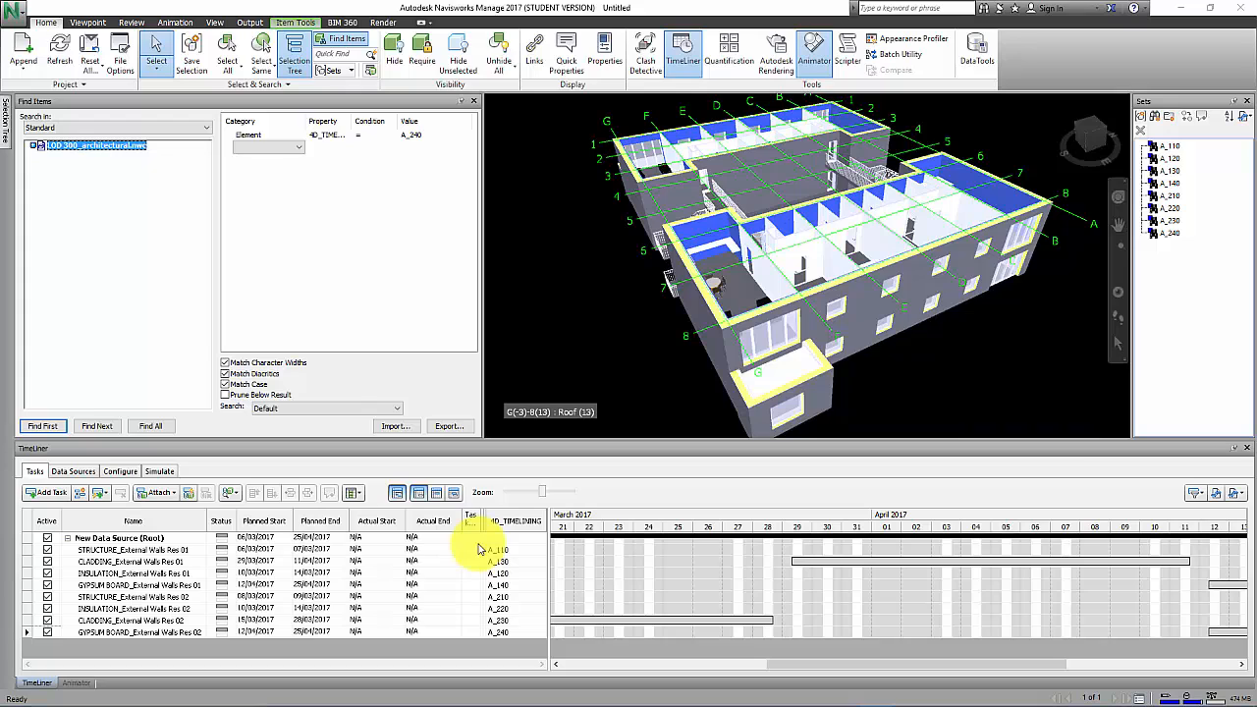
- Enable the TimeLiner auto-attach rule that maps tasks to selection sets with the same name
click(188, 494)
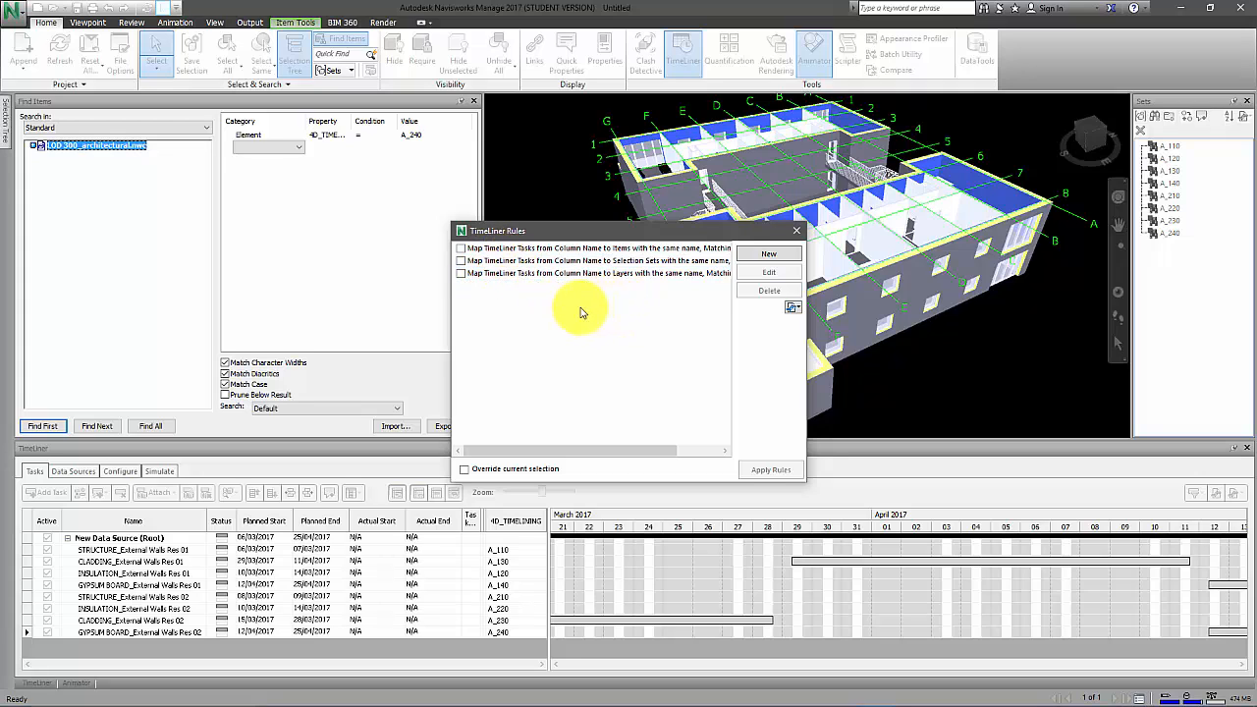
click(481, 261)
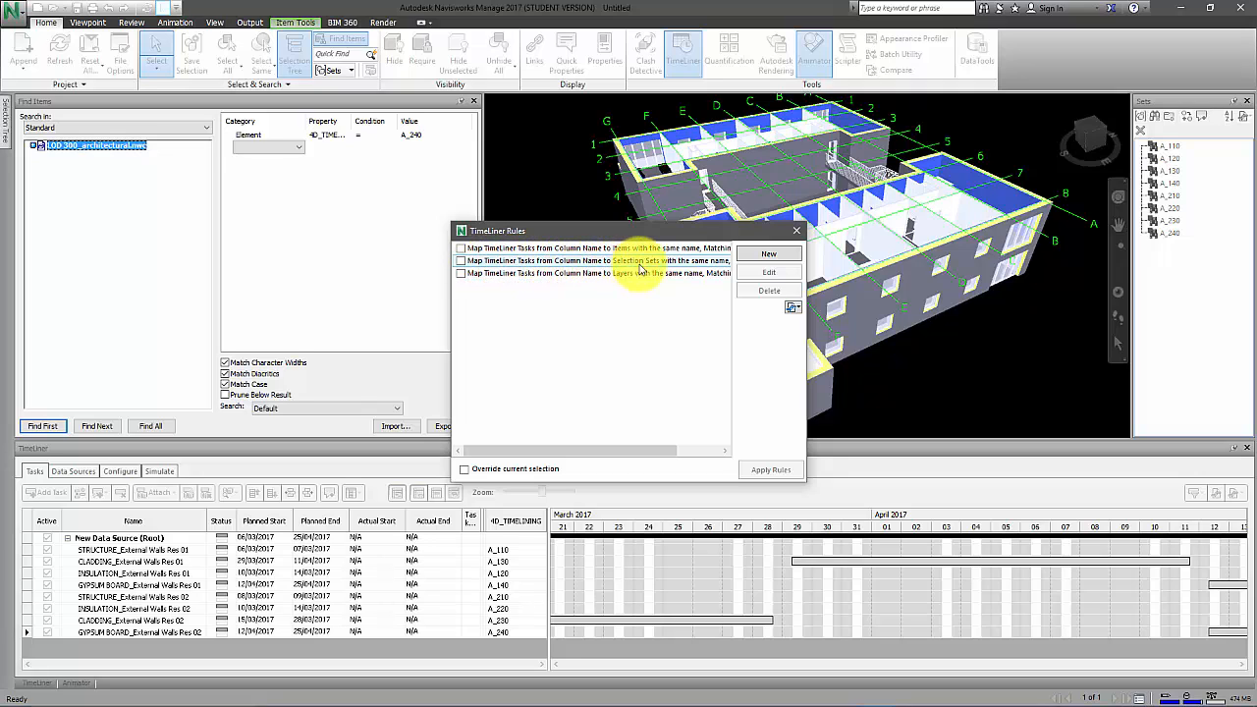
click(462, 262)
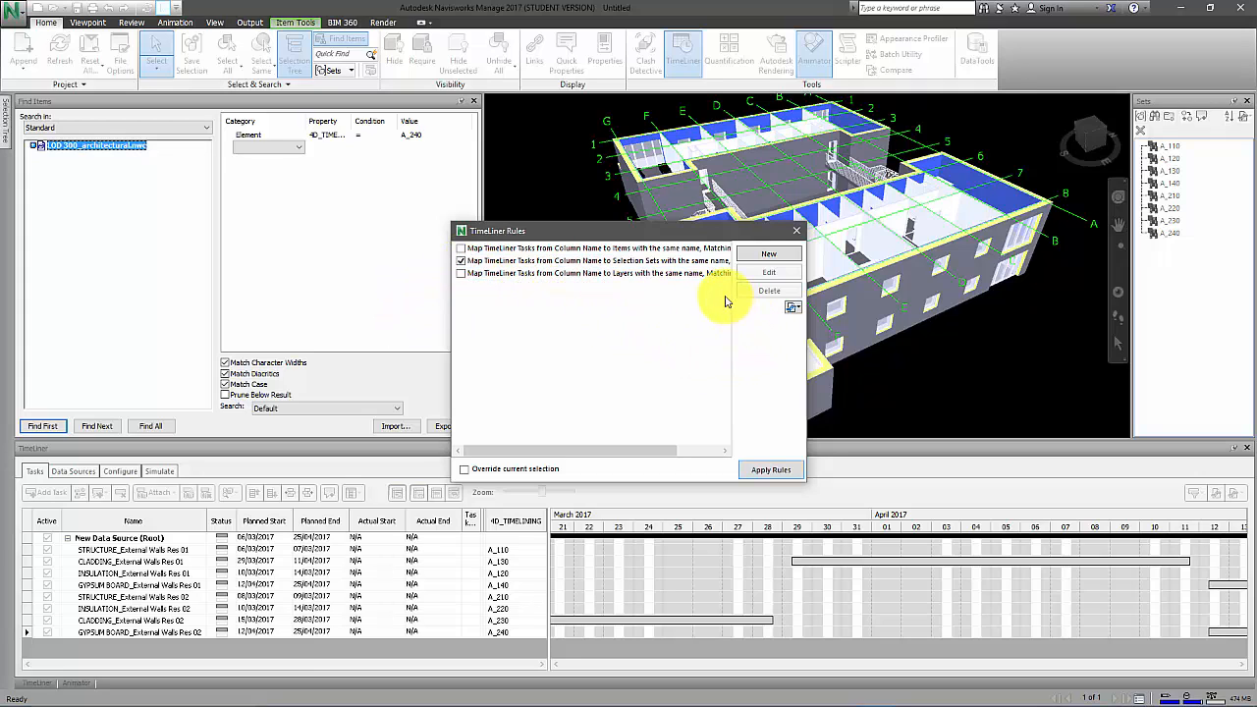
- Edit the selection sets rule to map tasks from the 4D_TIMELINING column, and apply the rules to the schedule
click(700, 262)
double_click(700, 262)
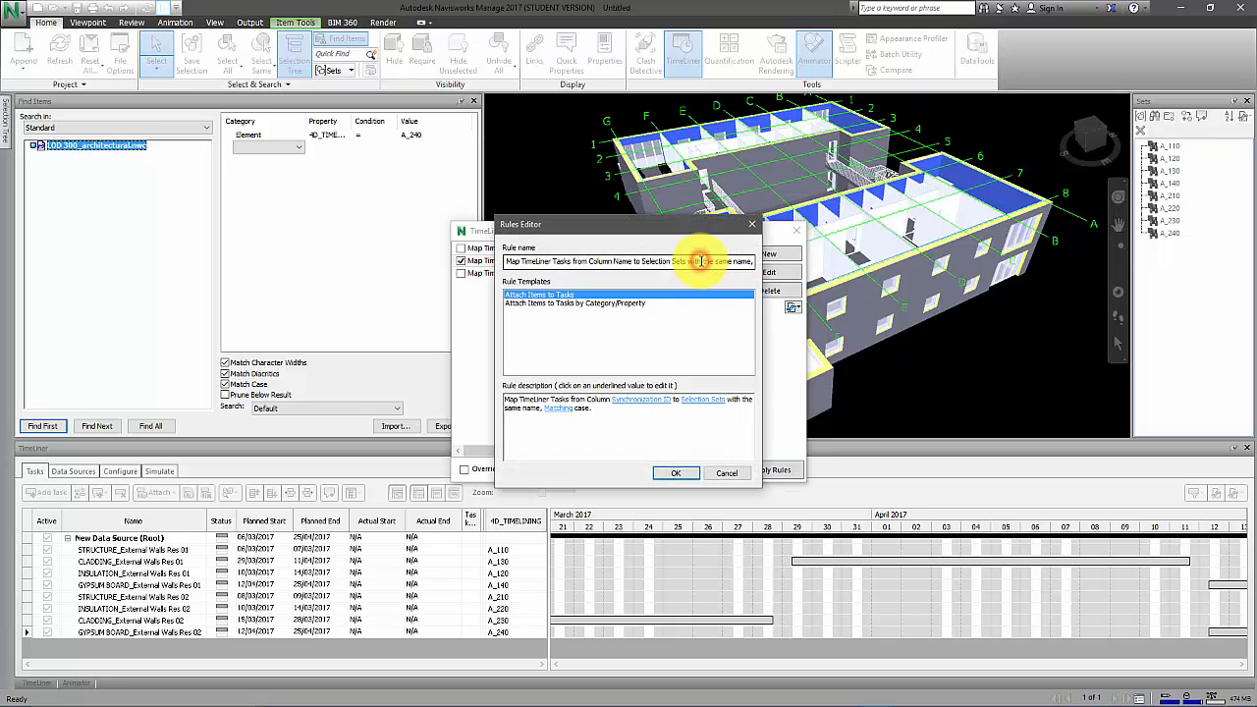
click(641, 404)
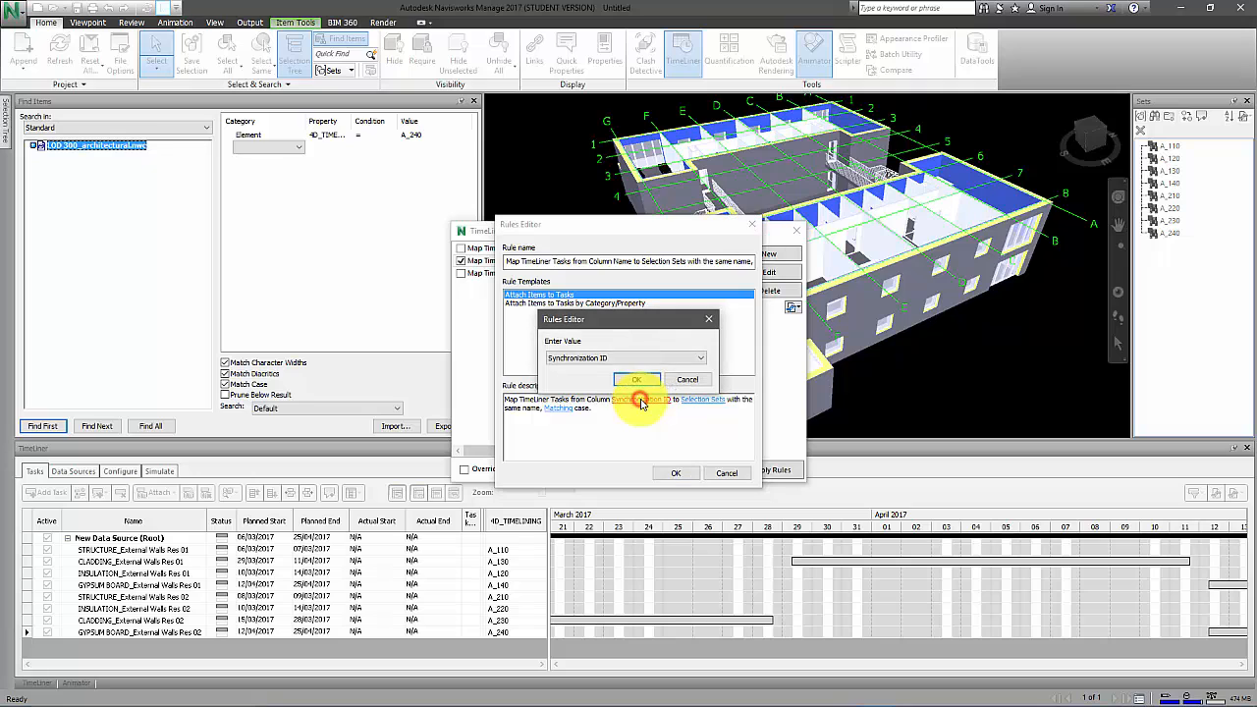
click(672, 359)
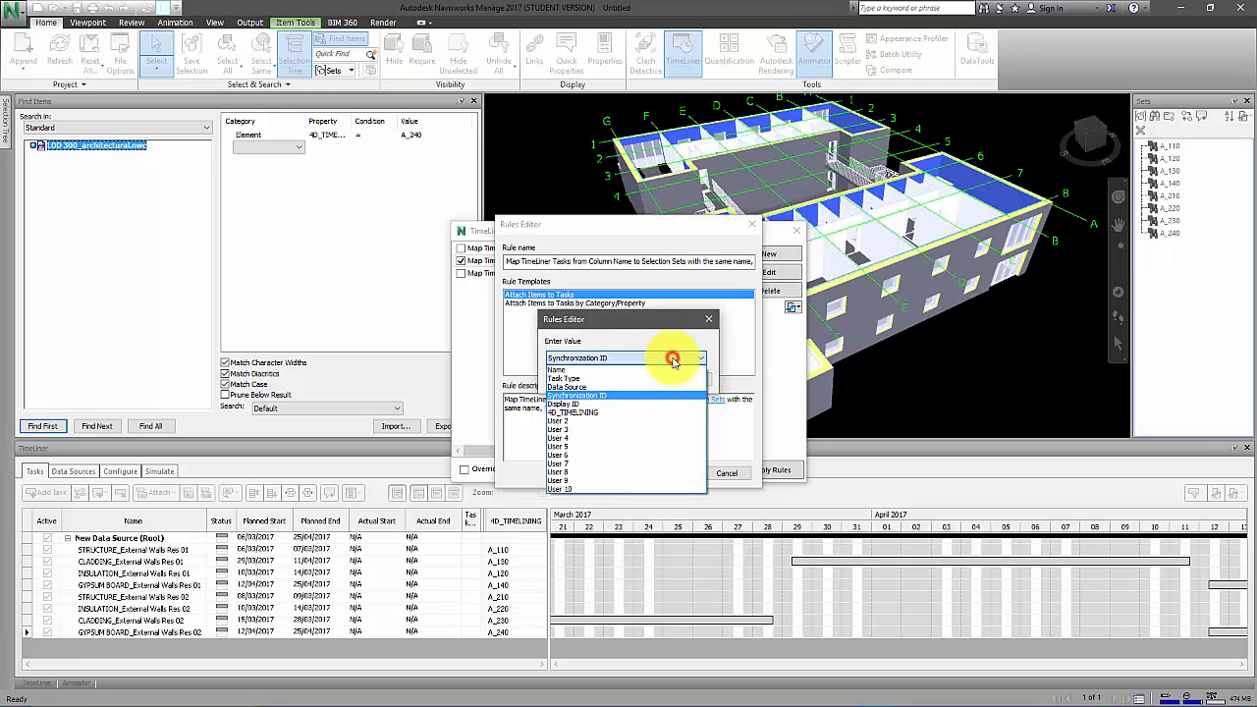
click(591, 411)
click(633, 382)
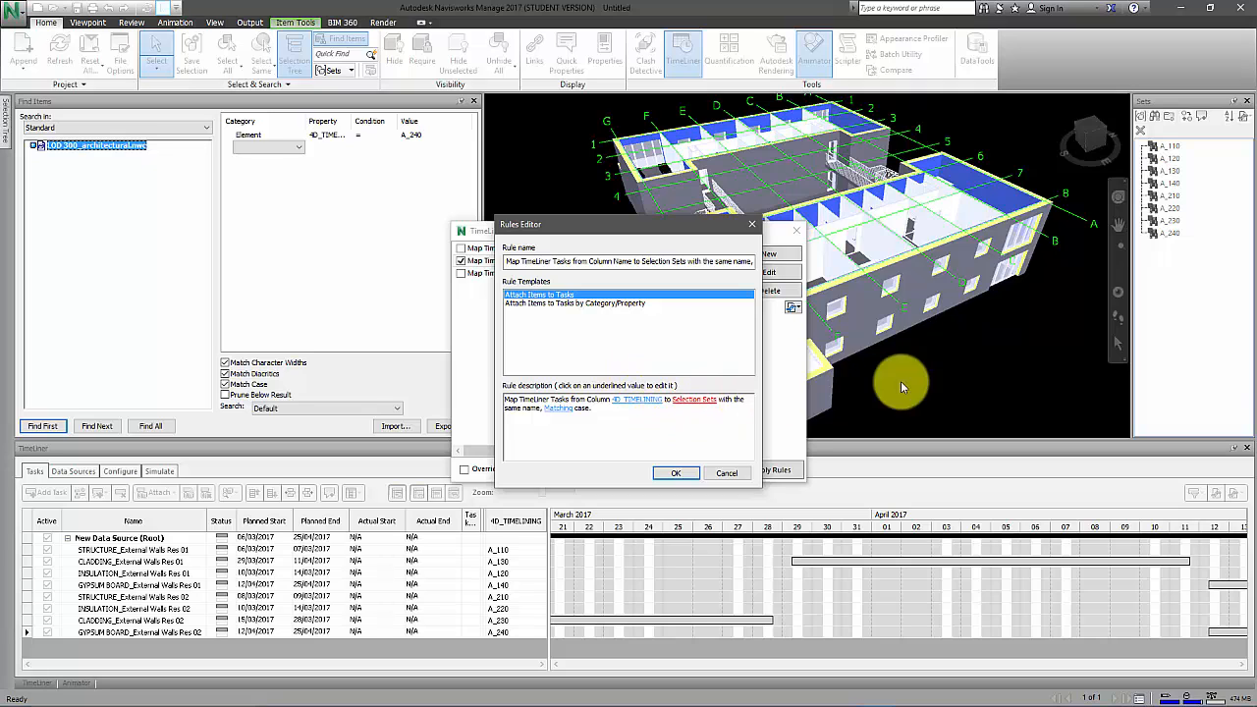
click(669, 474)
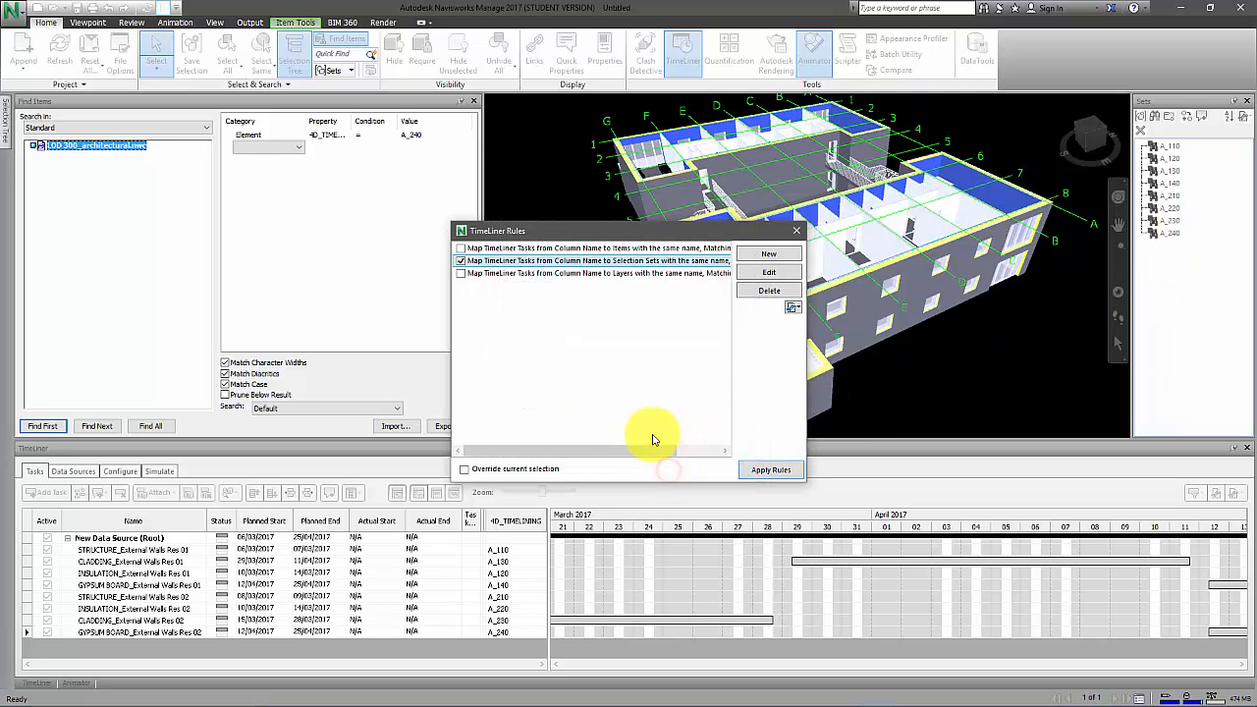
click(759, 471)
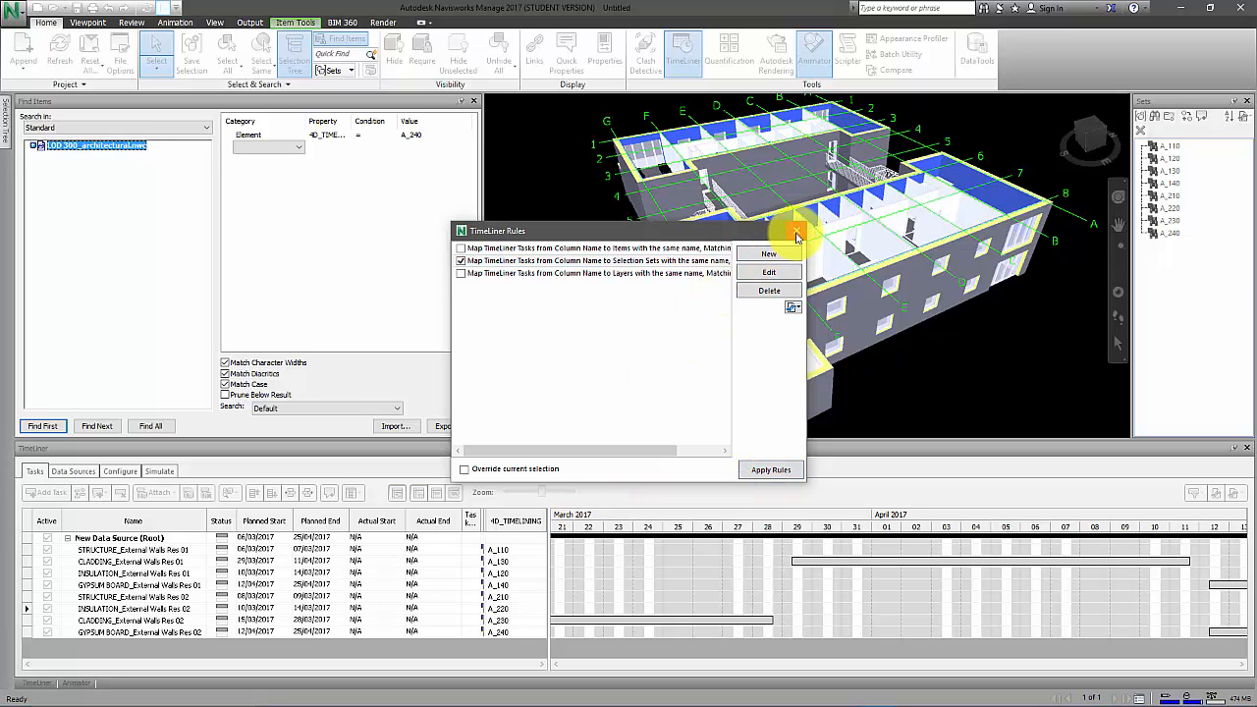
- Set the task type of STRUCTURE_External Walls Res 01 to Construct, and widen the Attached and Task Type columns
drag(483, 525, 505, 522)
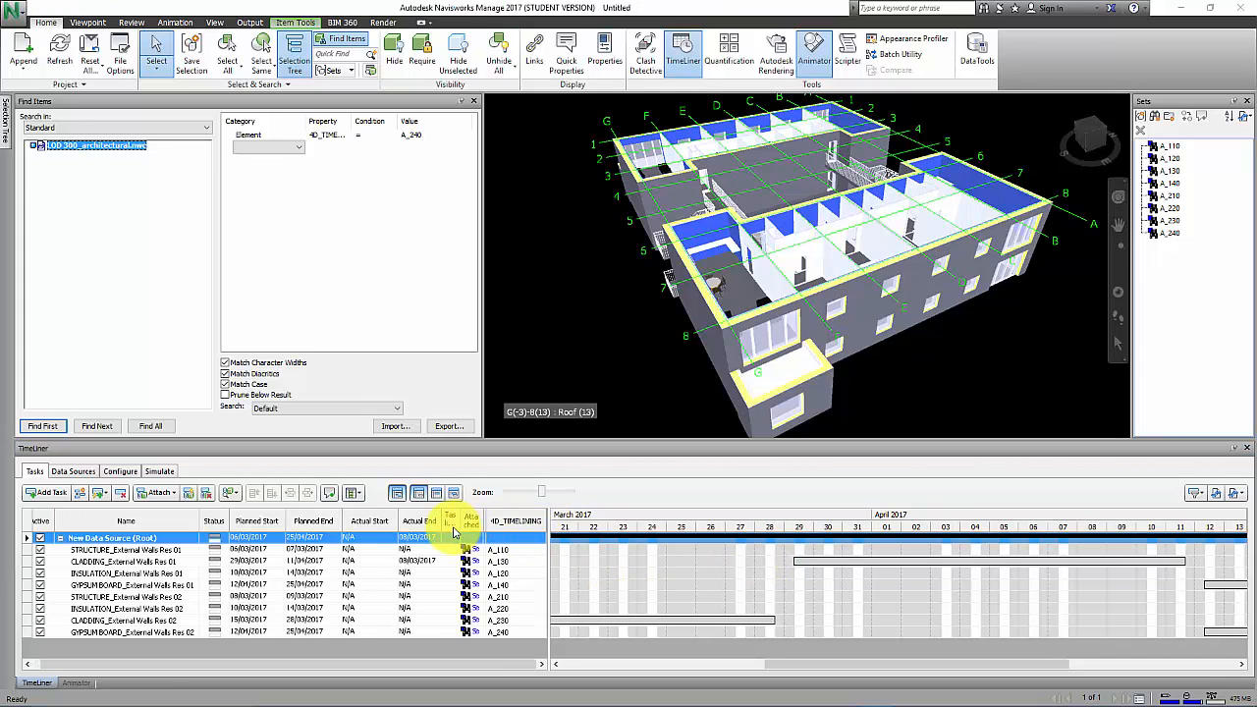
click(452, 551)
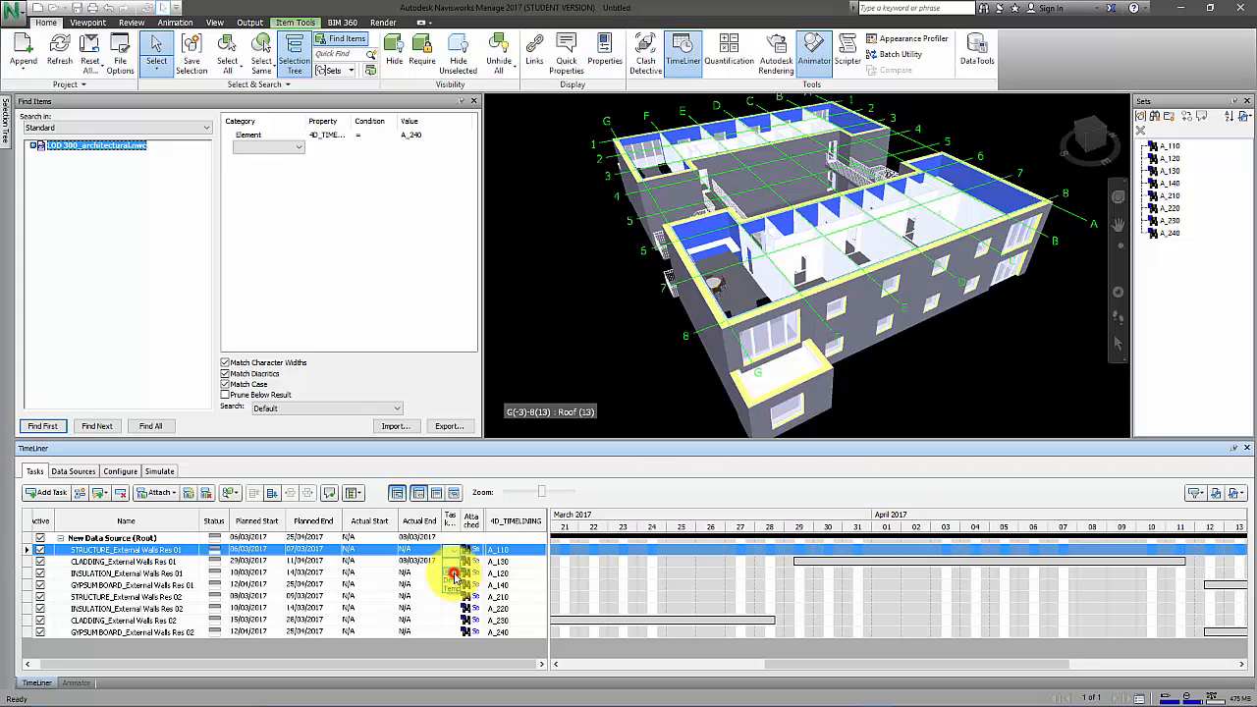
click(453, 574)
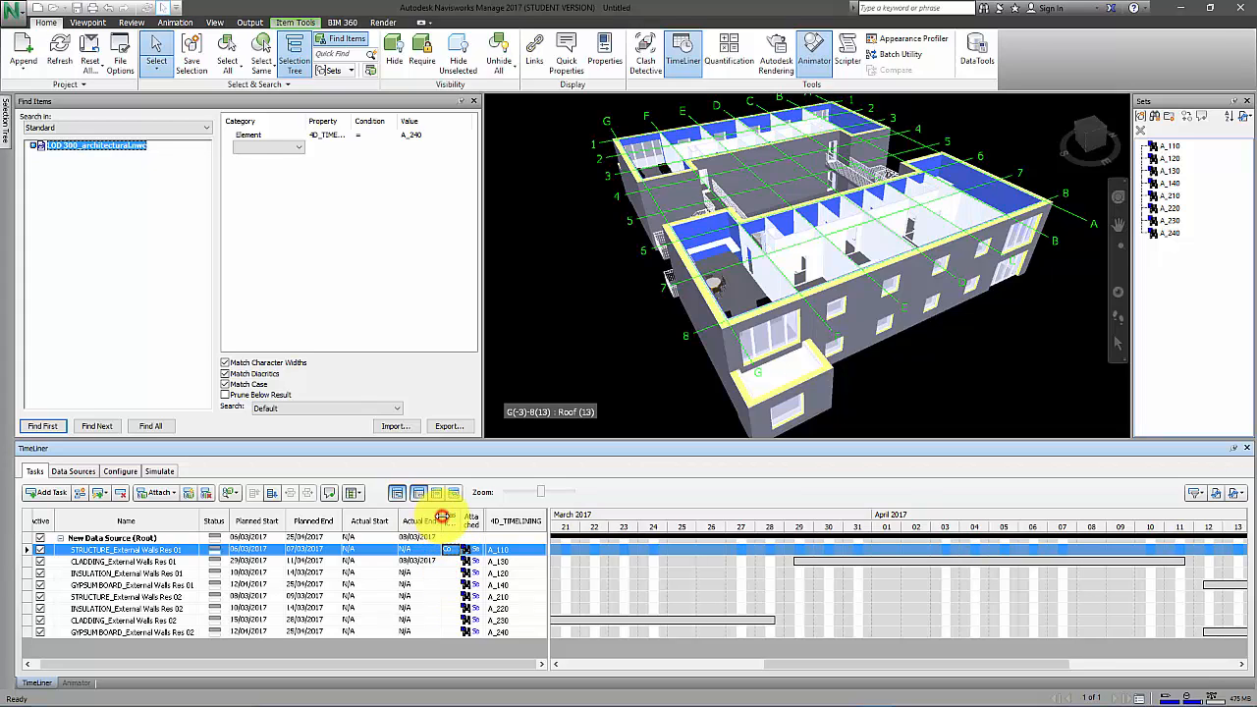
drag(442, 516, 420, 517)
drag(406, 517, 457, 521)
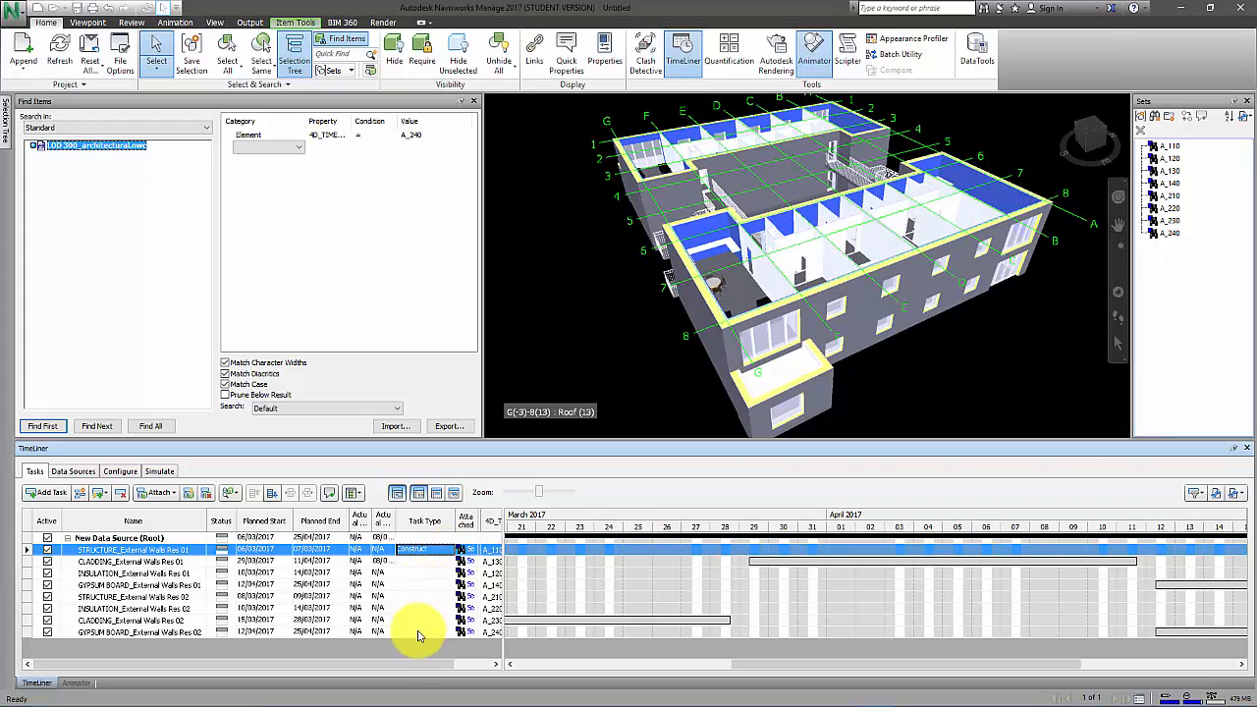
- Fill the Construct task type down to all remaining tasks through GYPSUM BOARD_External Walls Res 02
shift+click(418, 633)
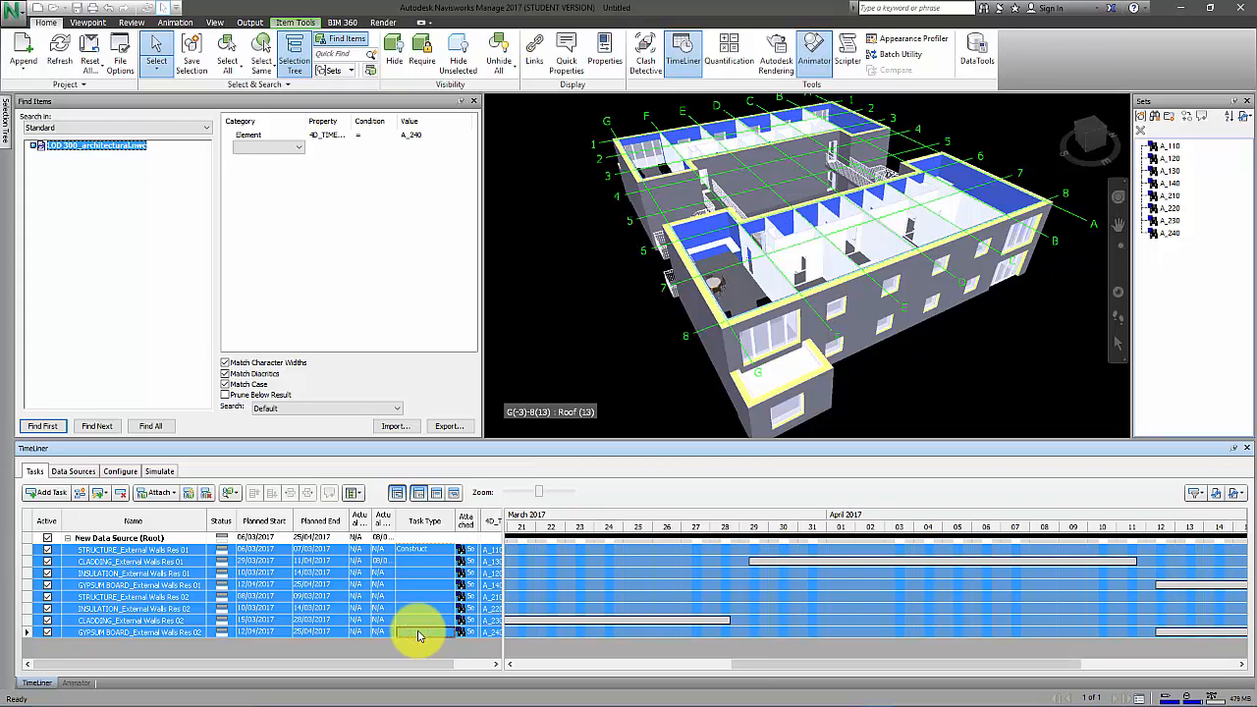
right_click(418, 635)
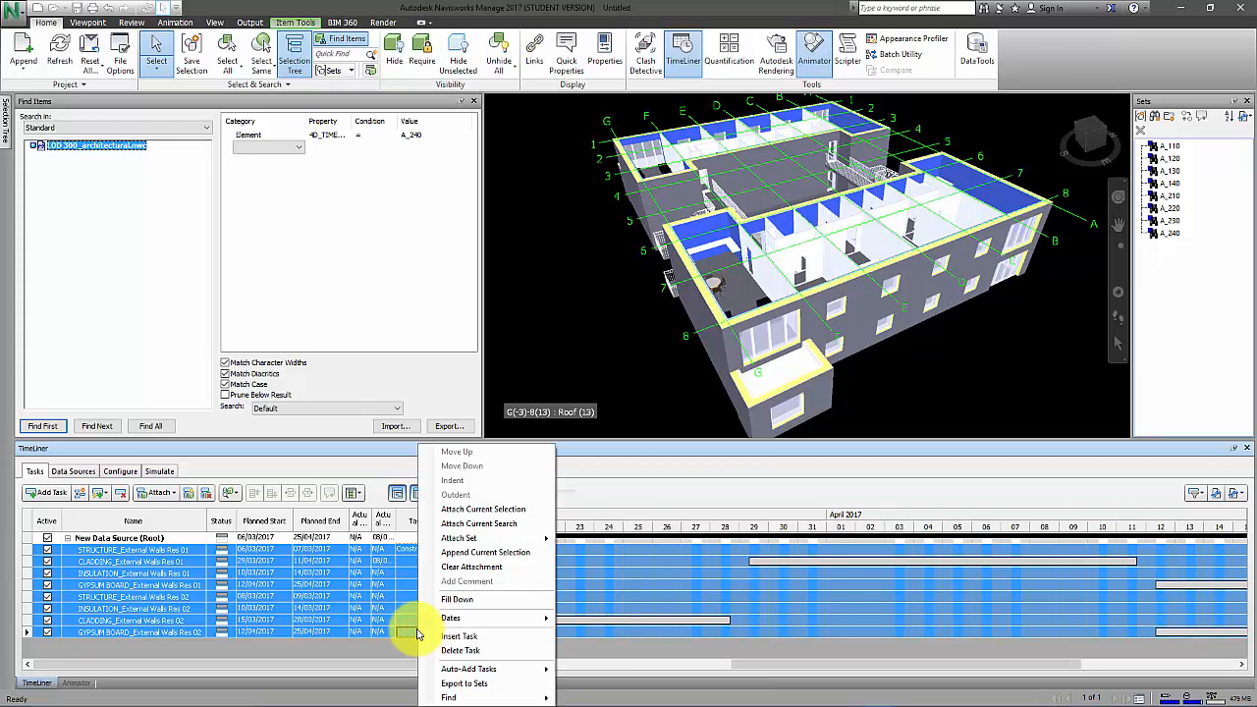
click(436, 599)
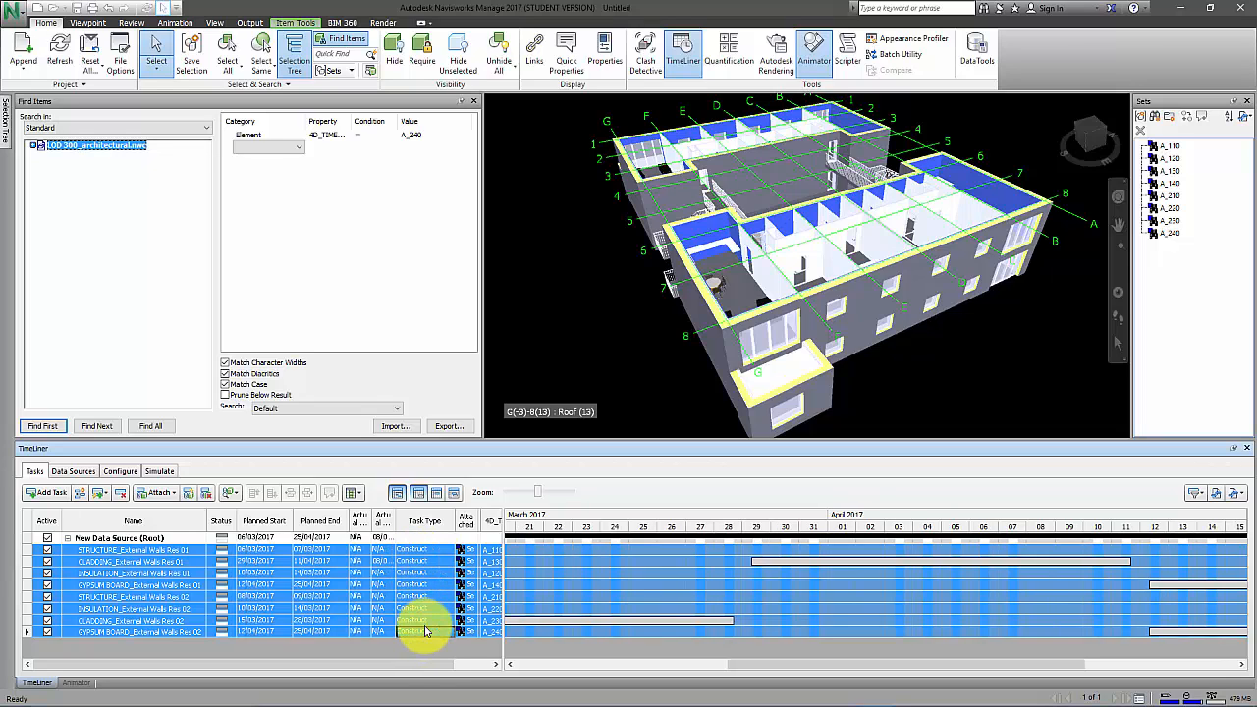
- Play the TimeLiner construction simulation of the linked schedule from its start date
click(305, 469)
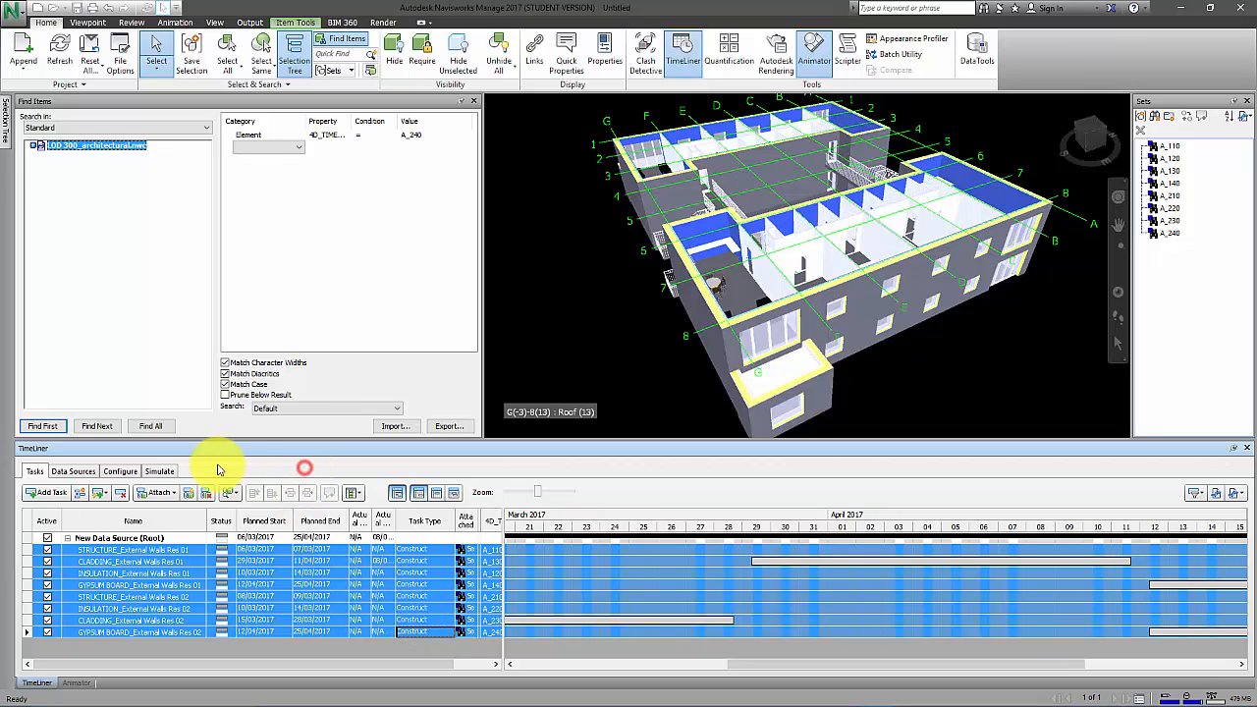
click(158, 471)
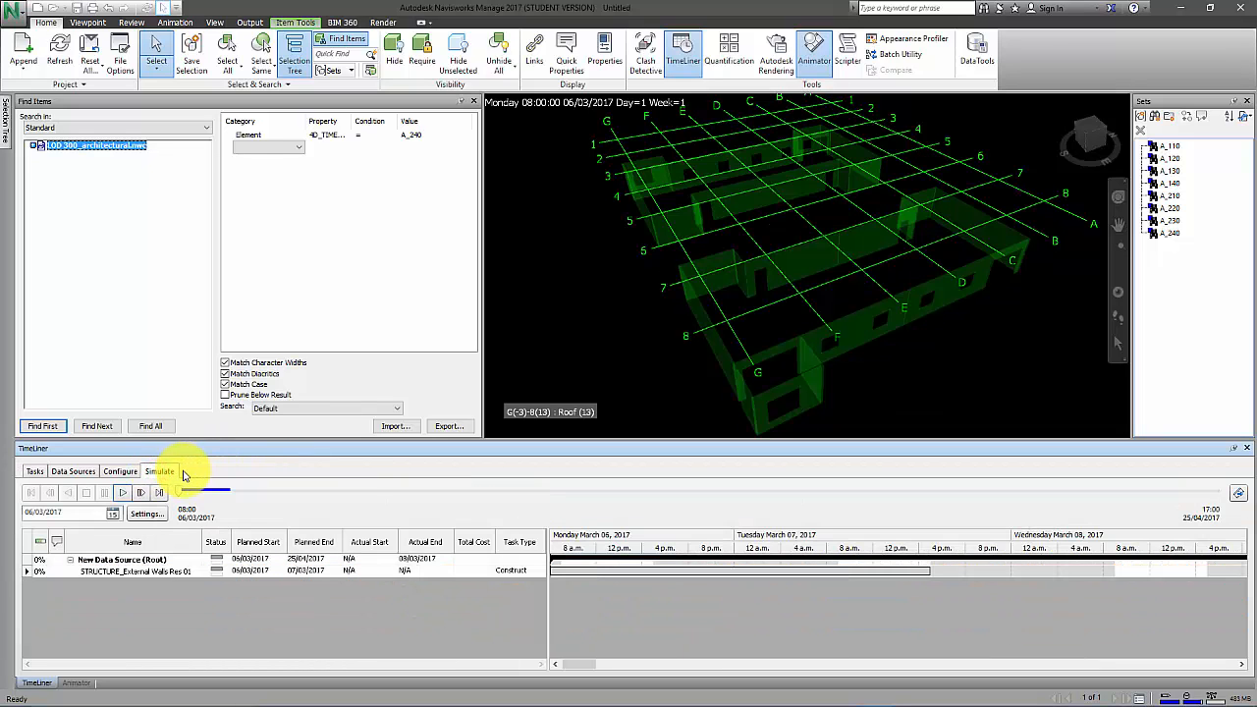
click(122, 492)
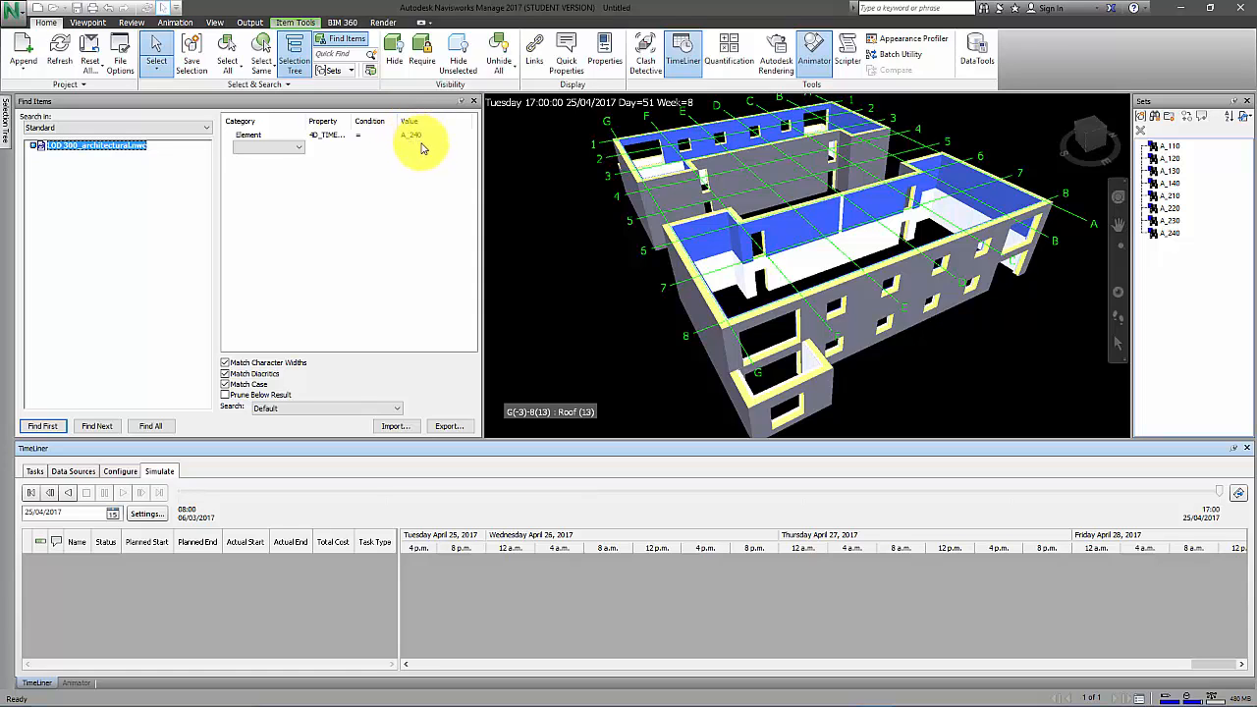
- Switch to Microsoft Project and open the recent schedule LOD 200_PARTS Breakdown.mpp
mouse_move(837, 685)
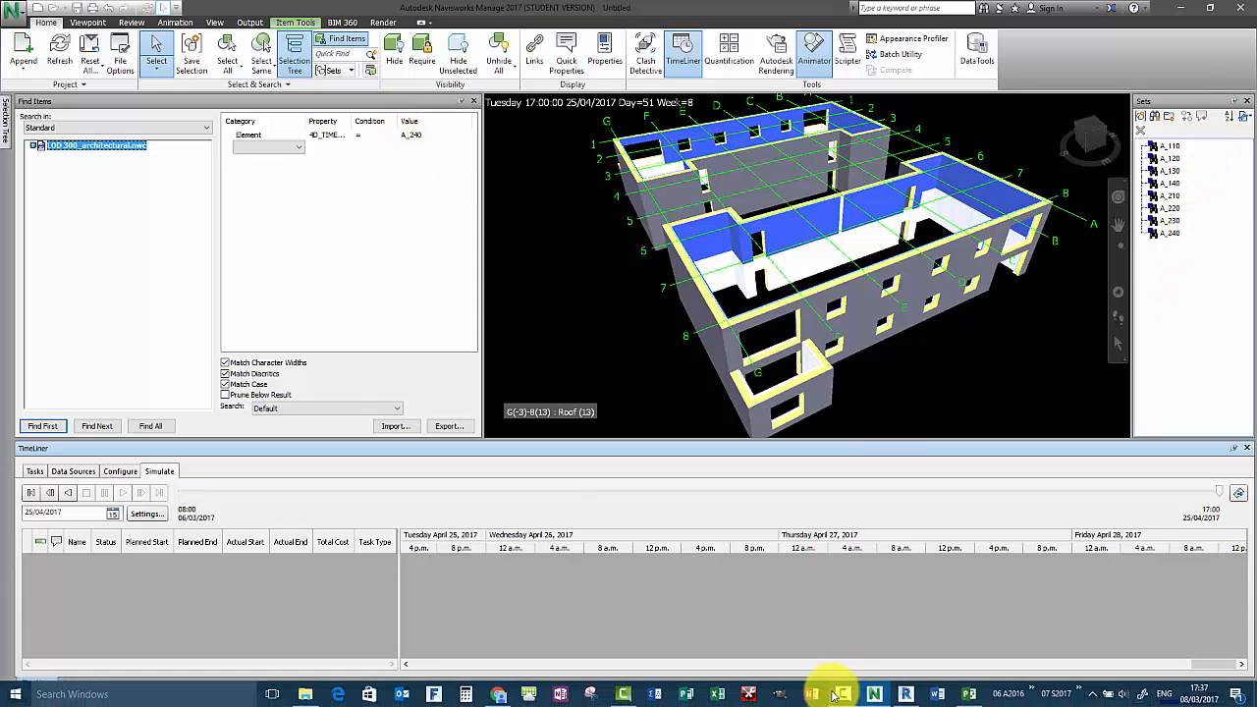
click(958, 694)
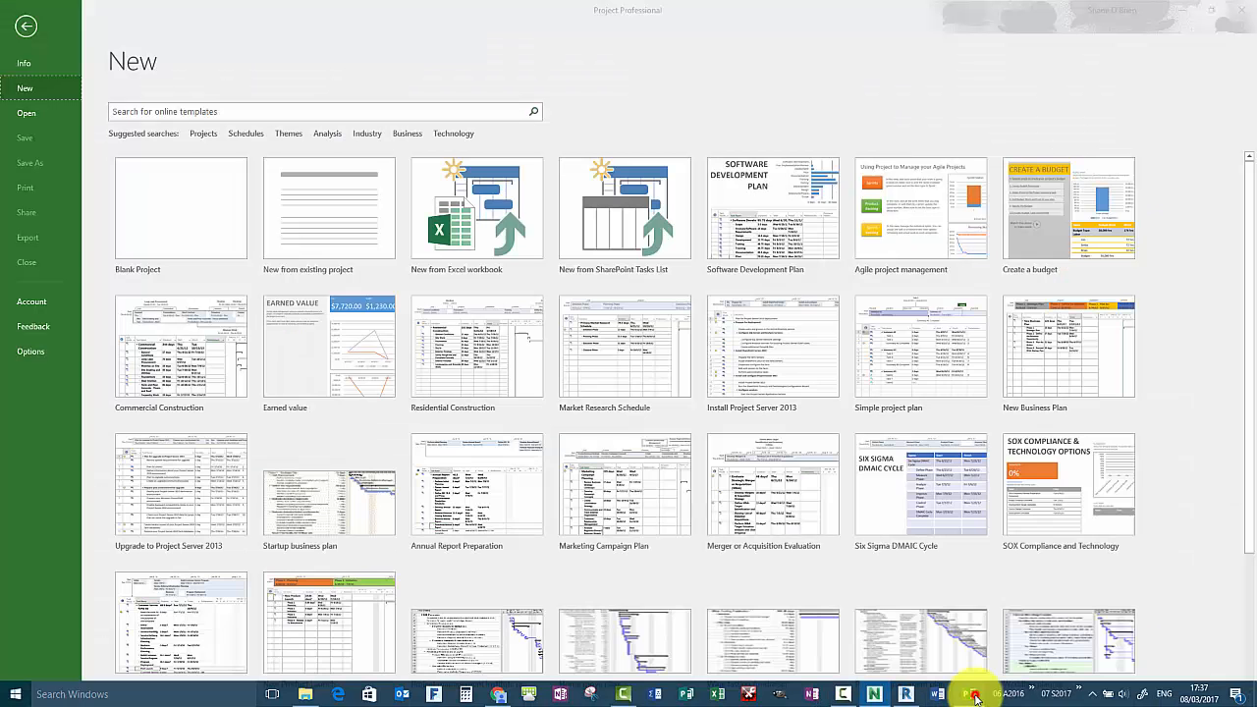
click(25, 36)
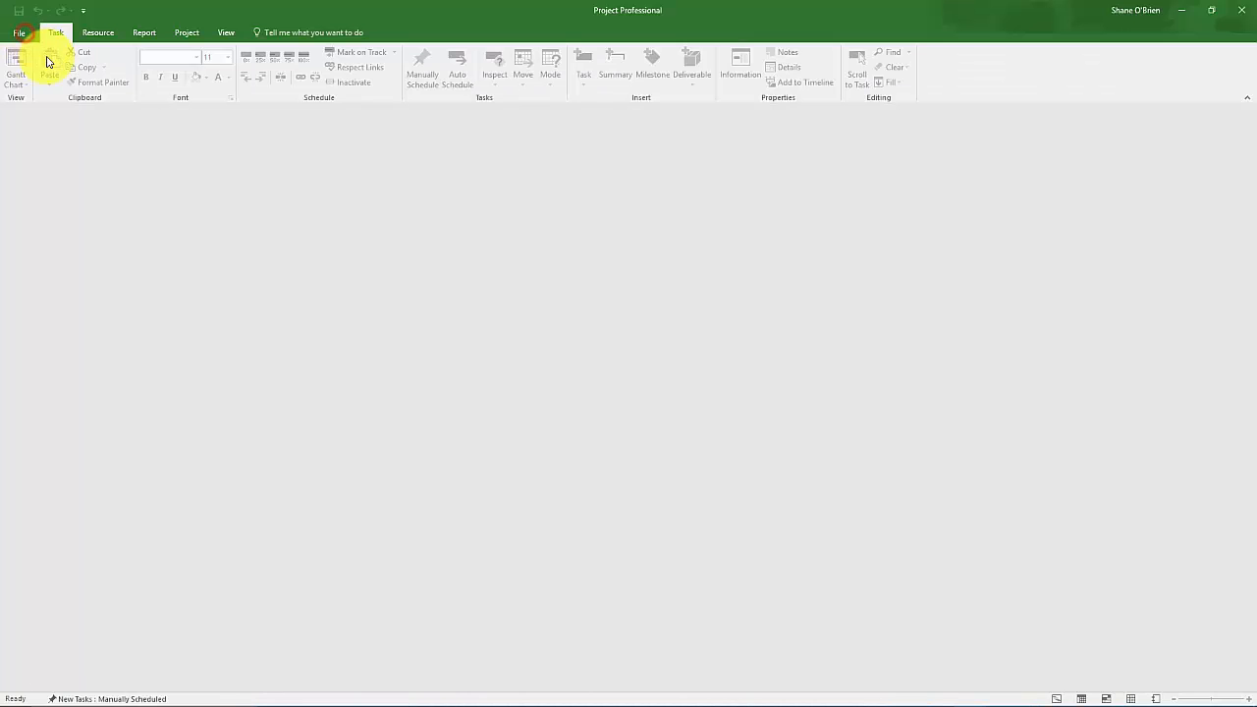
click(14, 30)
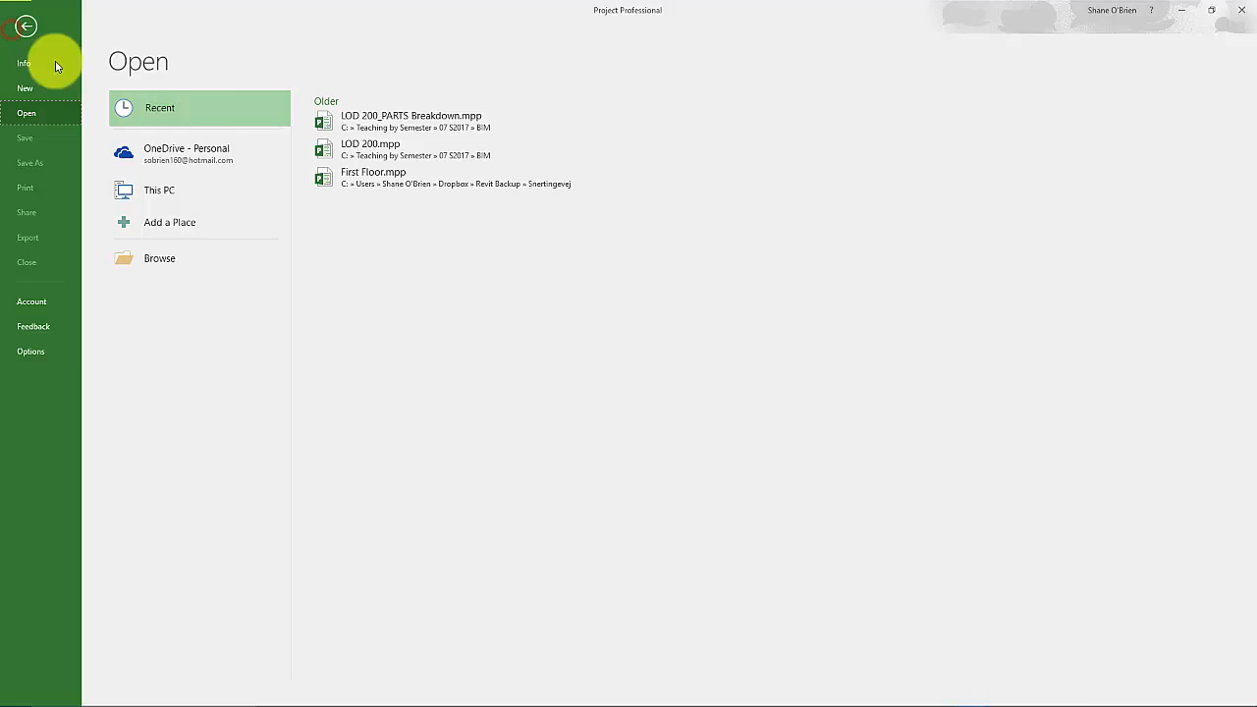
click(365, 109)
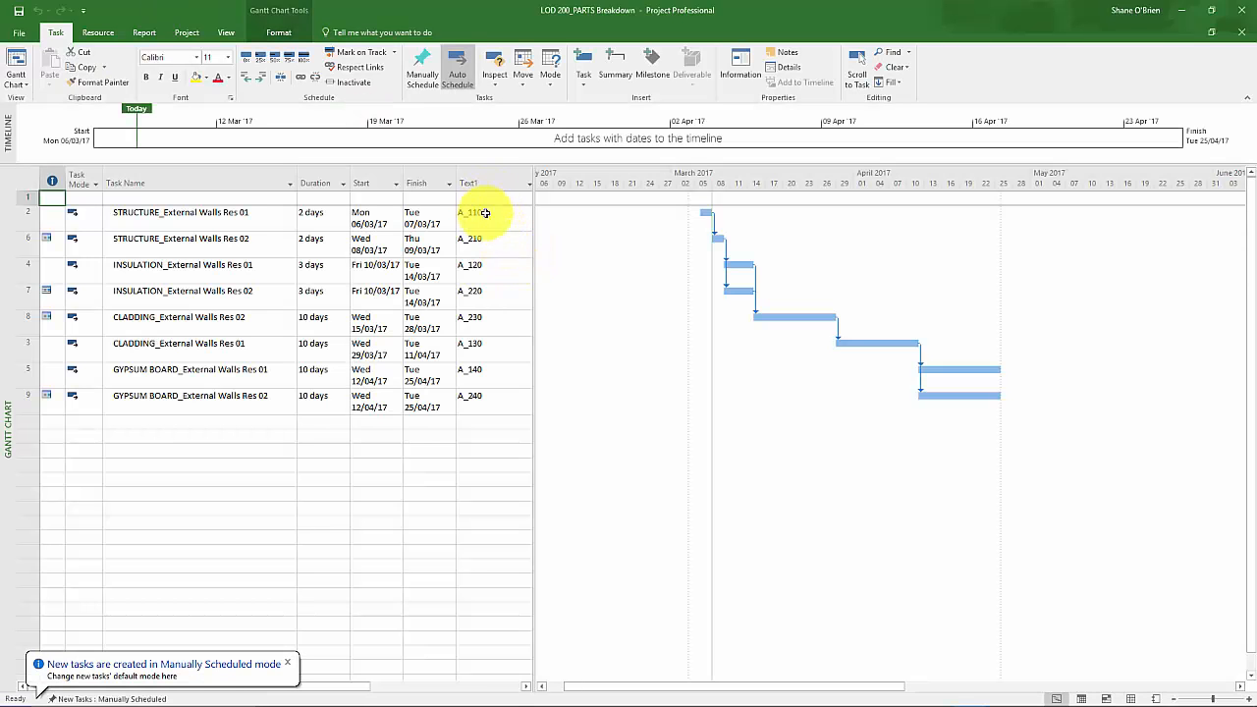